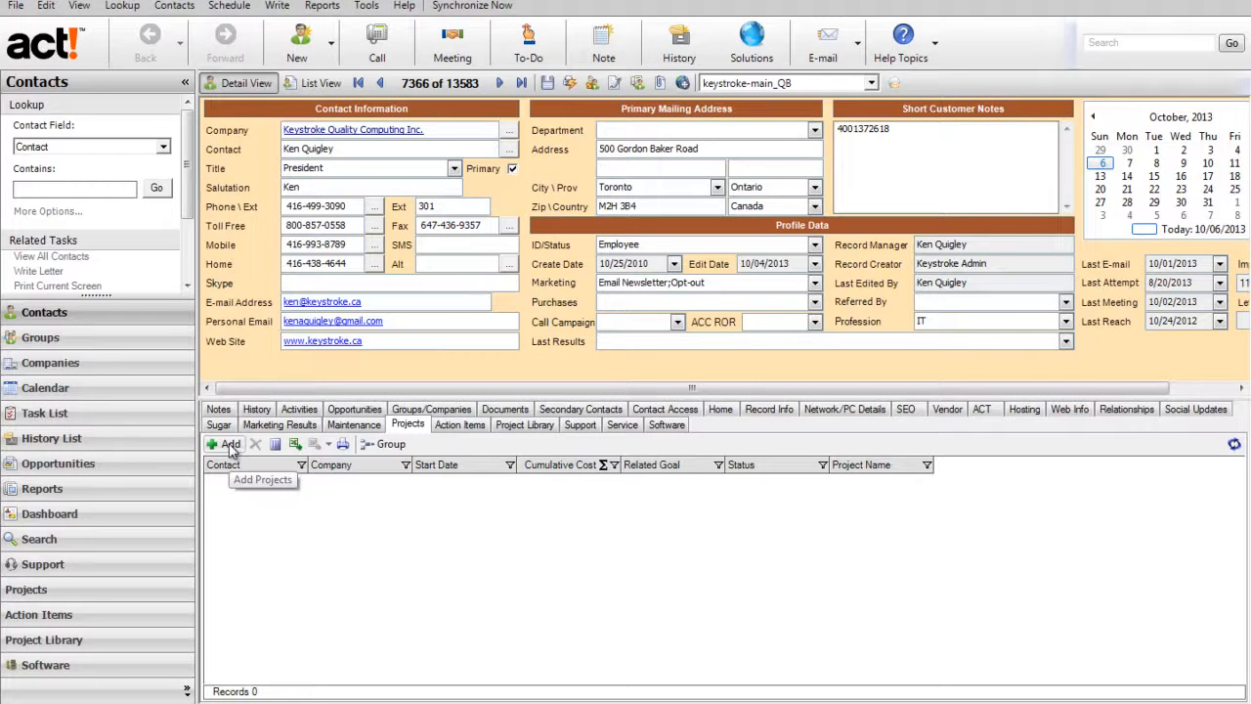
- Add a project named "This is a demo" with start date 10/06/2013, due date 10/07/2013 and completion date 10/11/2013
click(232, 450)
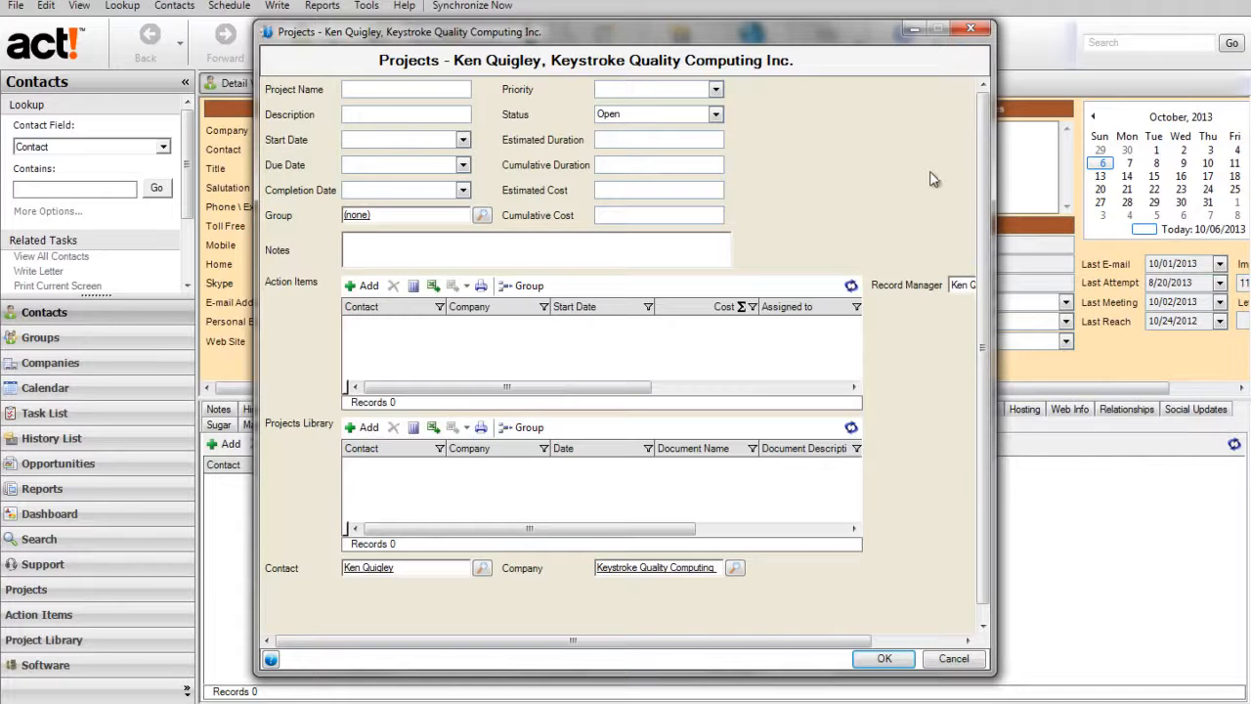
click(377, 88)
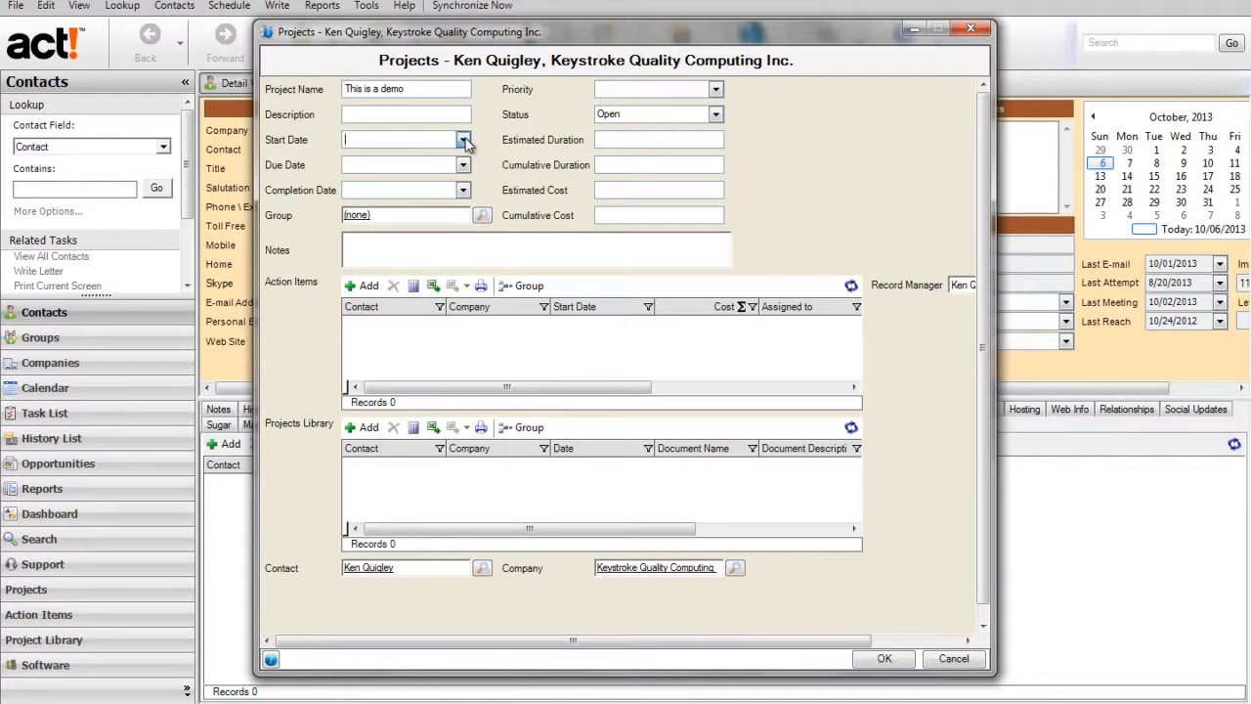
click(463, 140)
click(371, 199)
click(463, 165)
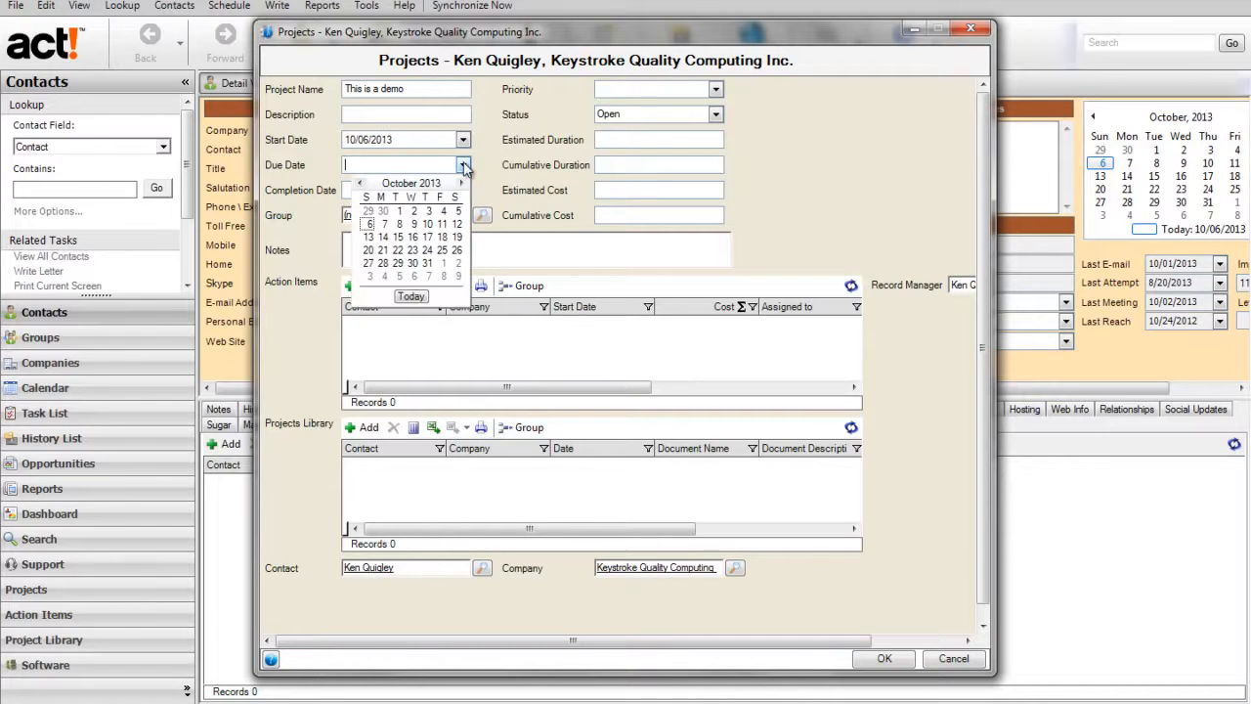
click(386, 224)
click(465, 190)
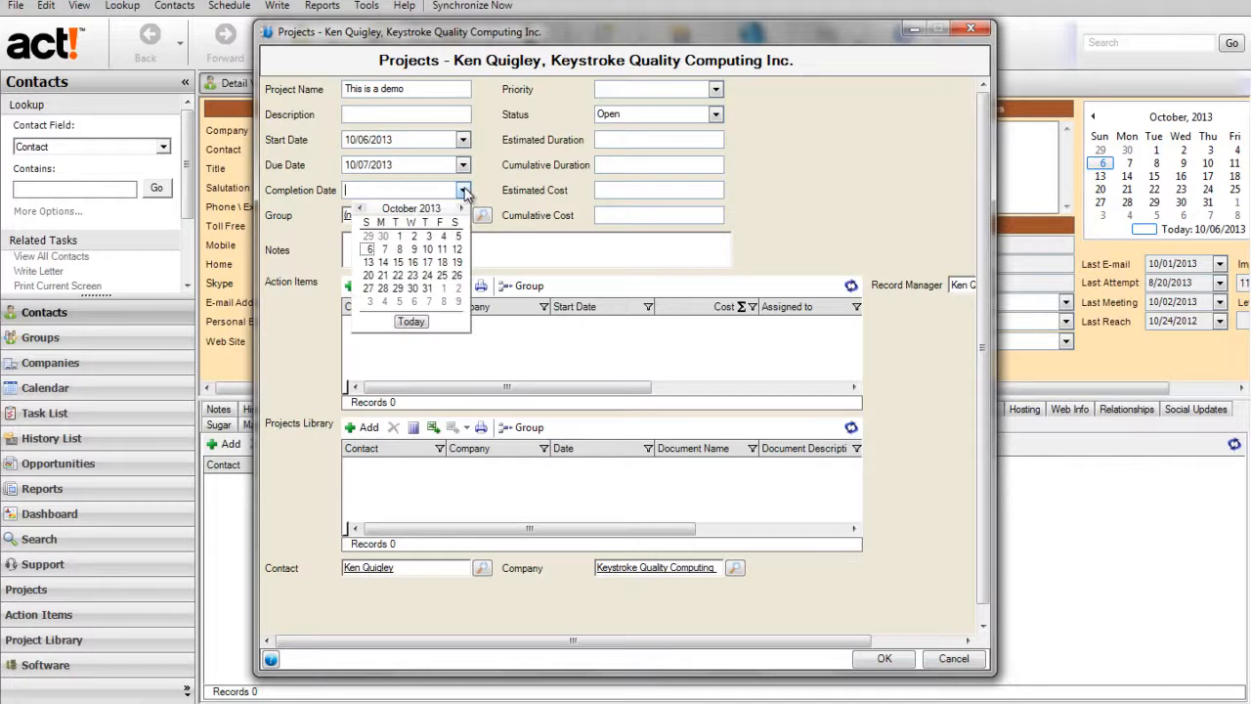
click(441, 250)
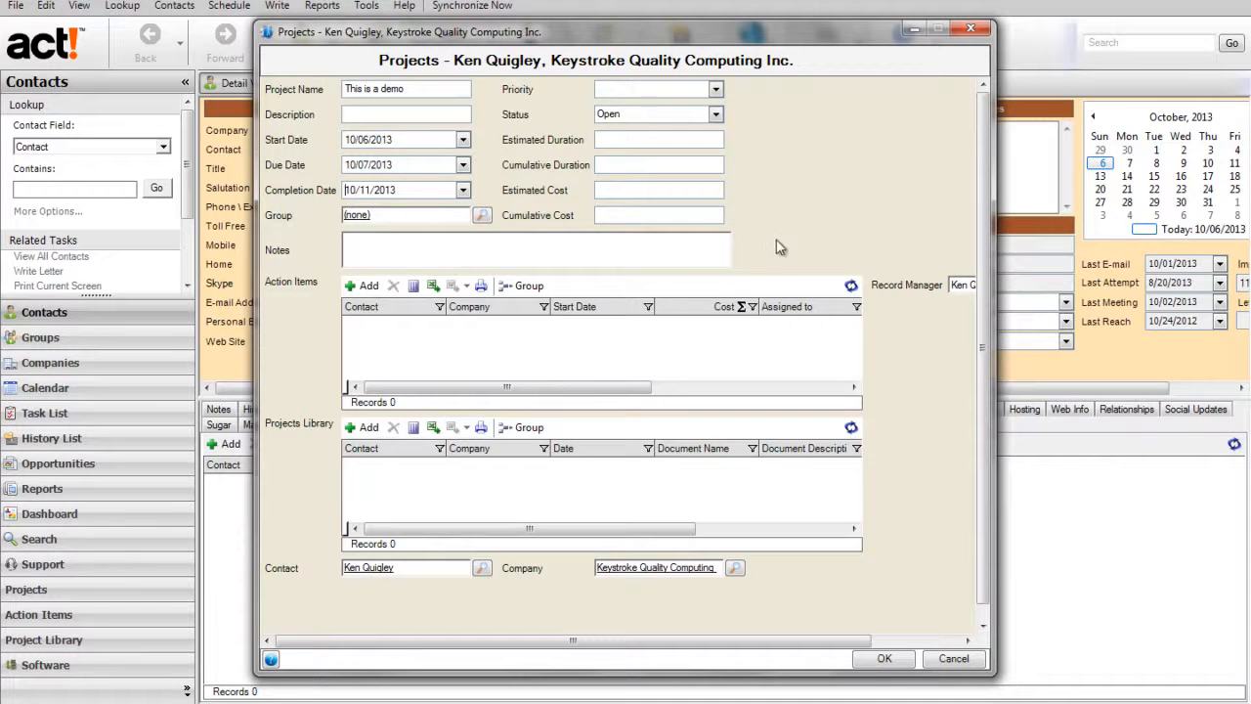
- Set the project's priority to Week, its estimated duration to 10 and its estimated cost to $1,250.00
click(714, 90)
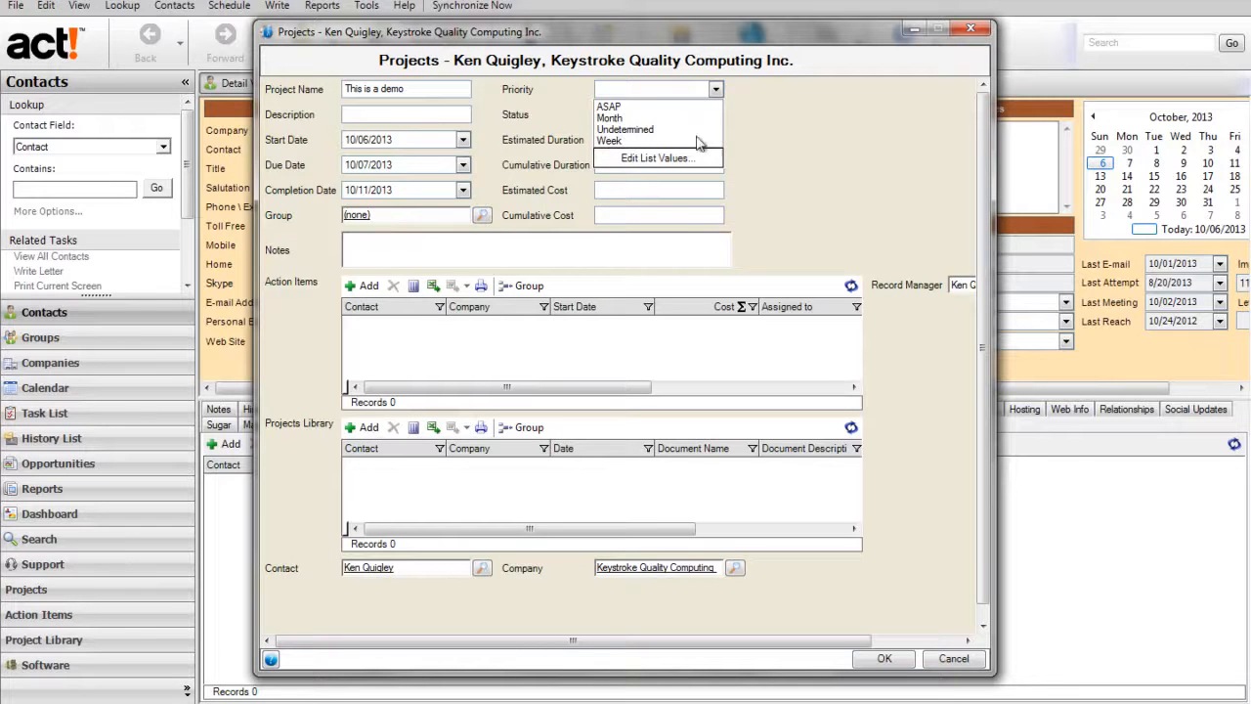
click(634, 142)
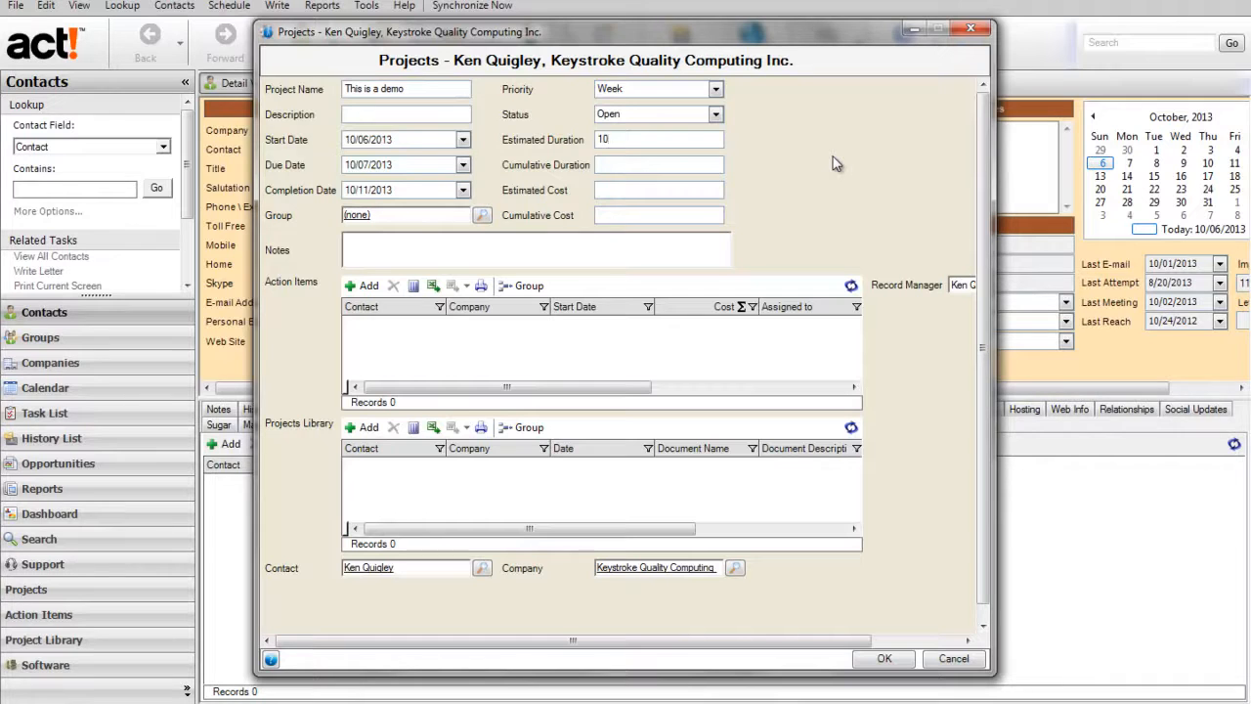
key(Tab)
click(629, 189)
text(0.00)
drag(637, 188, 592, 193)
text(12)
key(Tab)
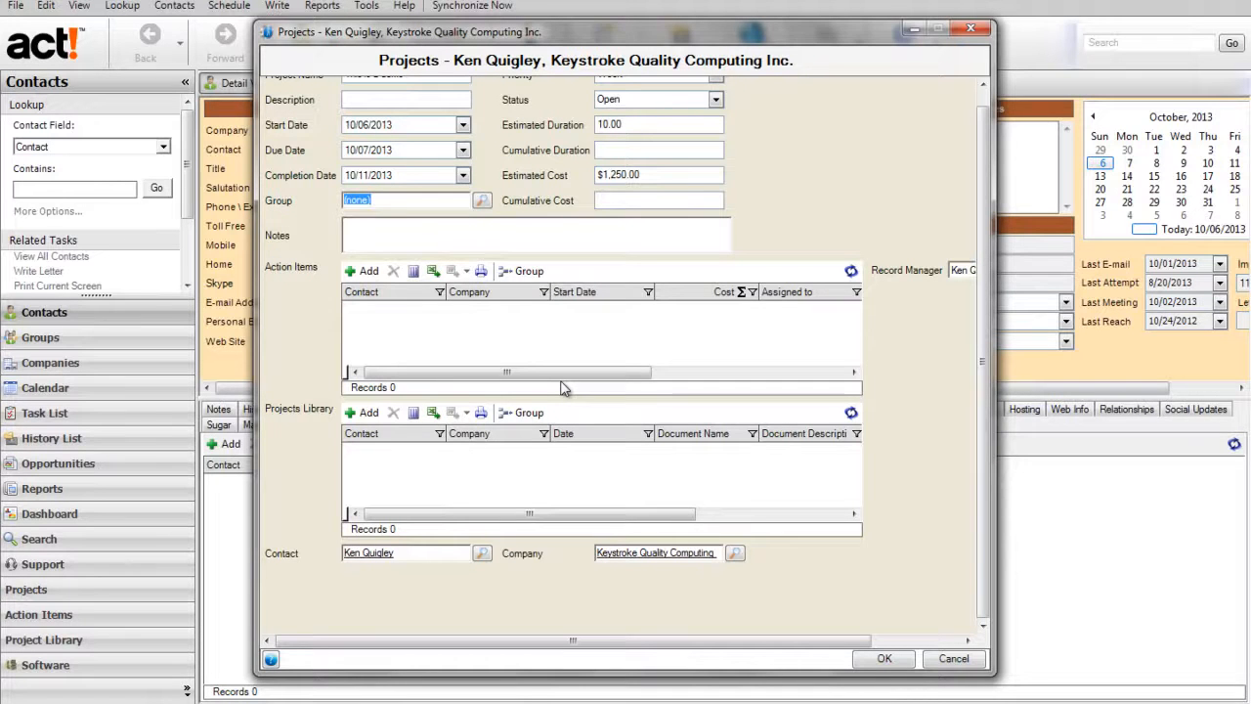
- Add an action item described as "This is the first step of our demo project", starting and ending on 10/06/2013
click(367, 273)
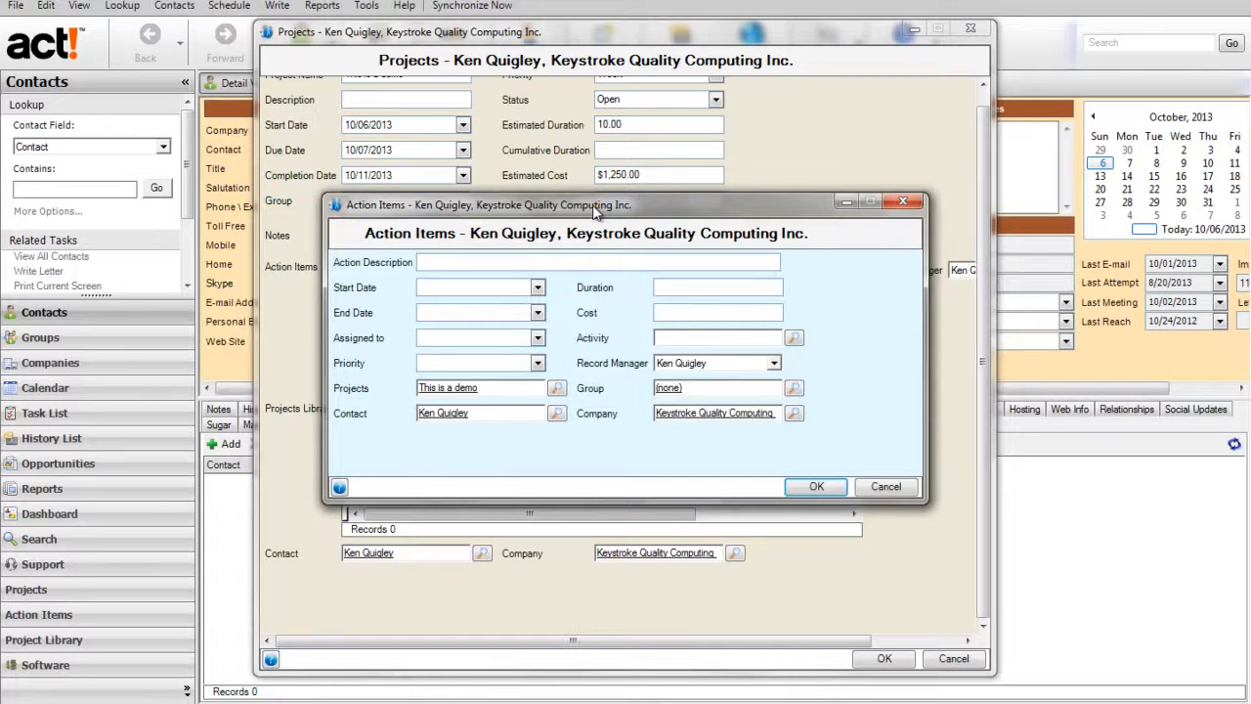
click(581, 266)
text(This is the first)
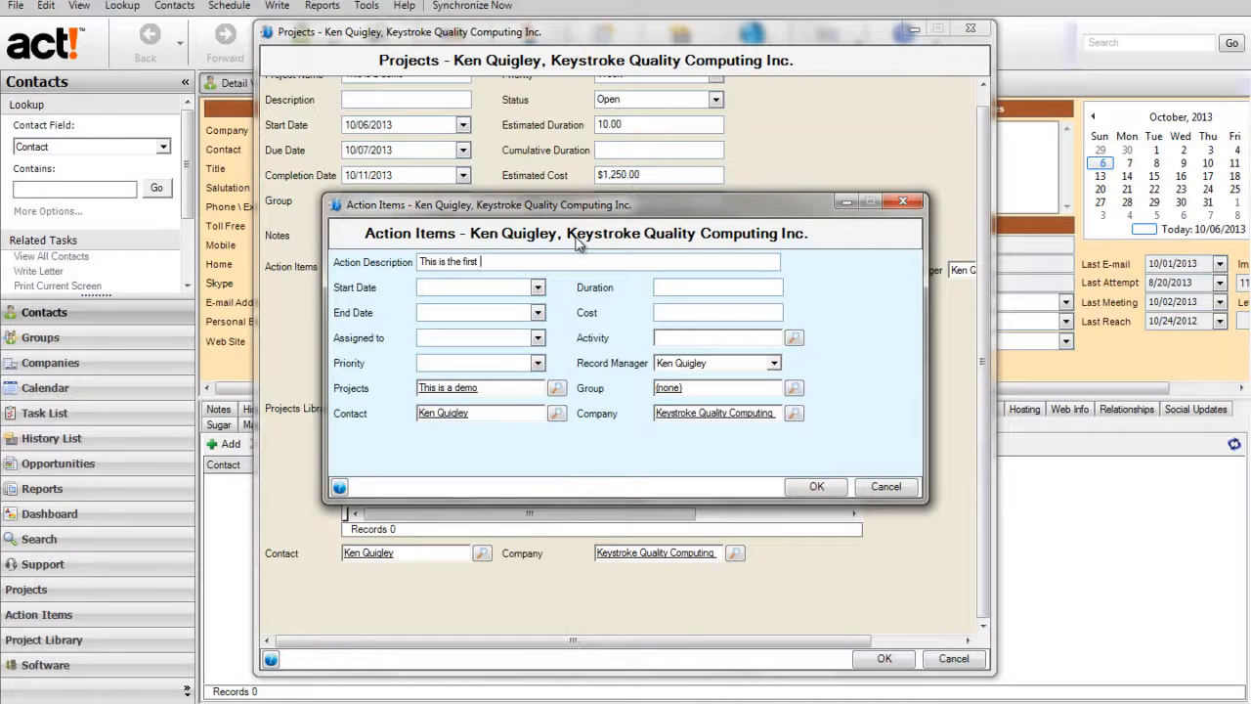
text( step of our demo project)
click(538, 287)
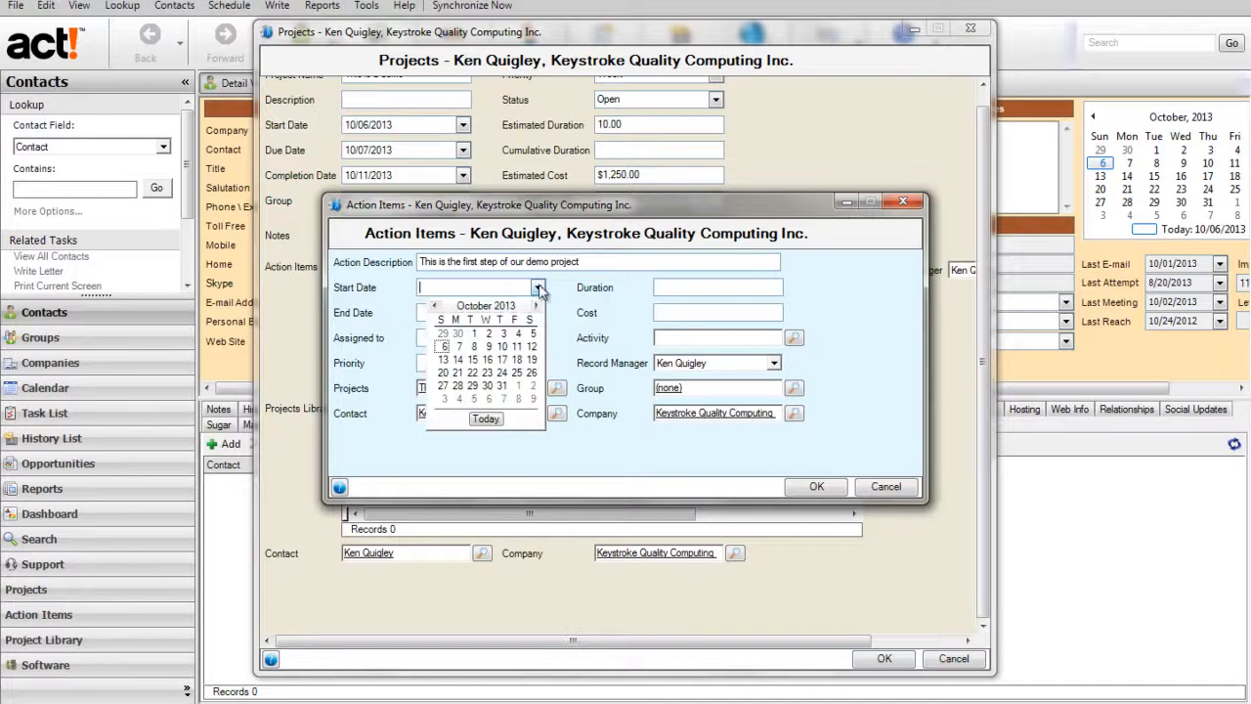
click(444, 348)
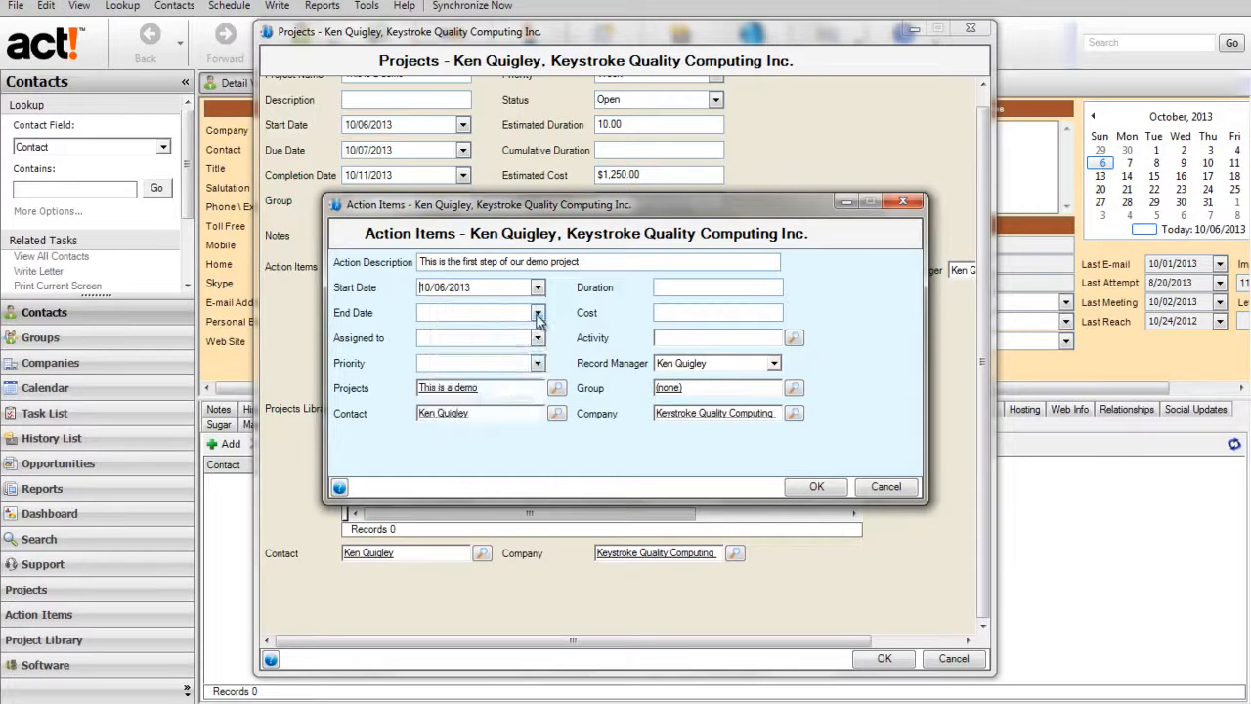
click(538, 313)
click(443, 371)
- Assign the first action item to its record manager and set its priority to ASAP
click(538, 338)
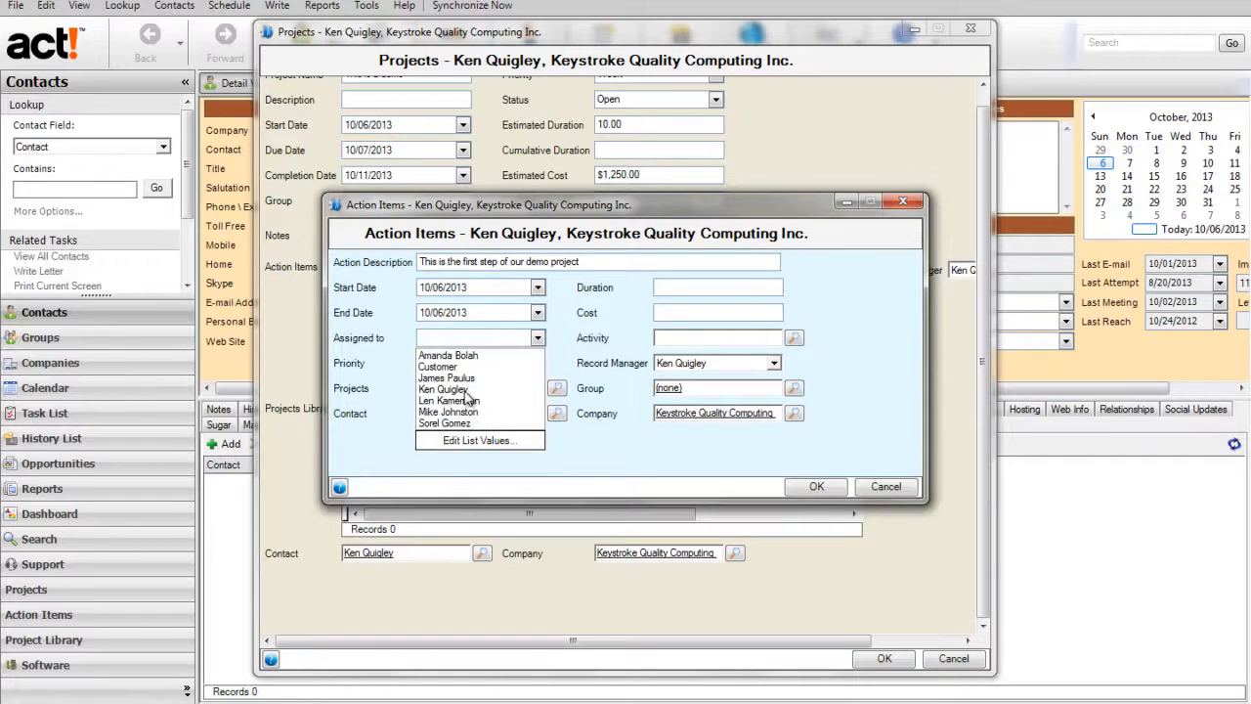
click(469, 399)
click(538, 363)
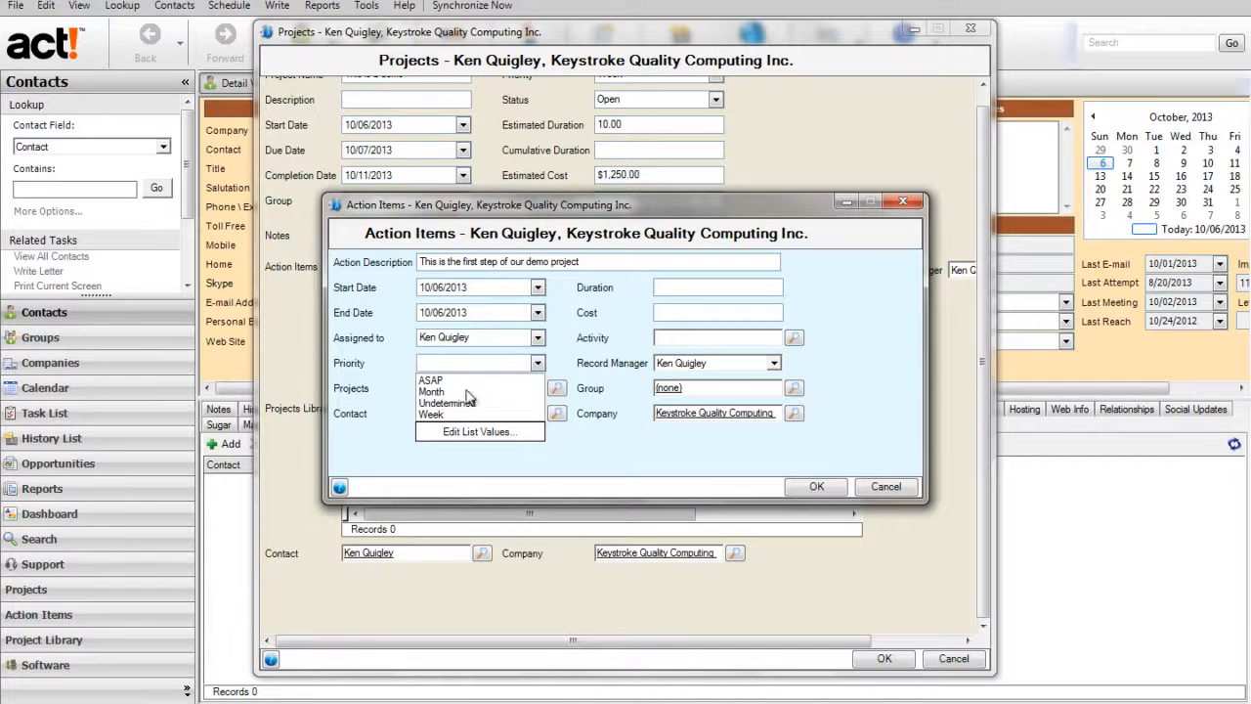
click(431, 381)
- Give the first action item a duration of 2 and a cost of $250, and save it without a linked activity
click(689, 290)
text(2)
key(Tab)
click(723, 313)
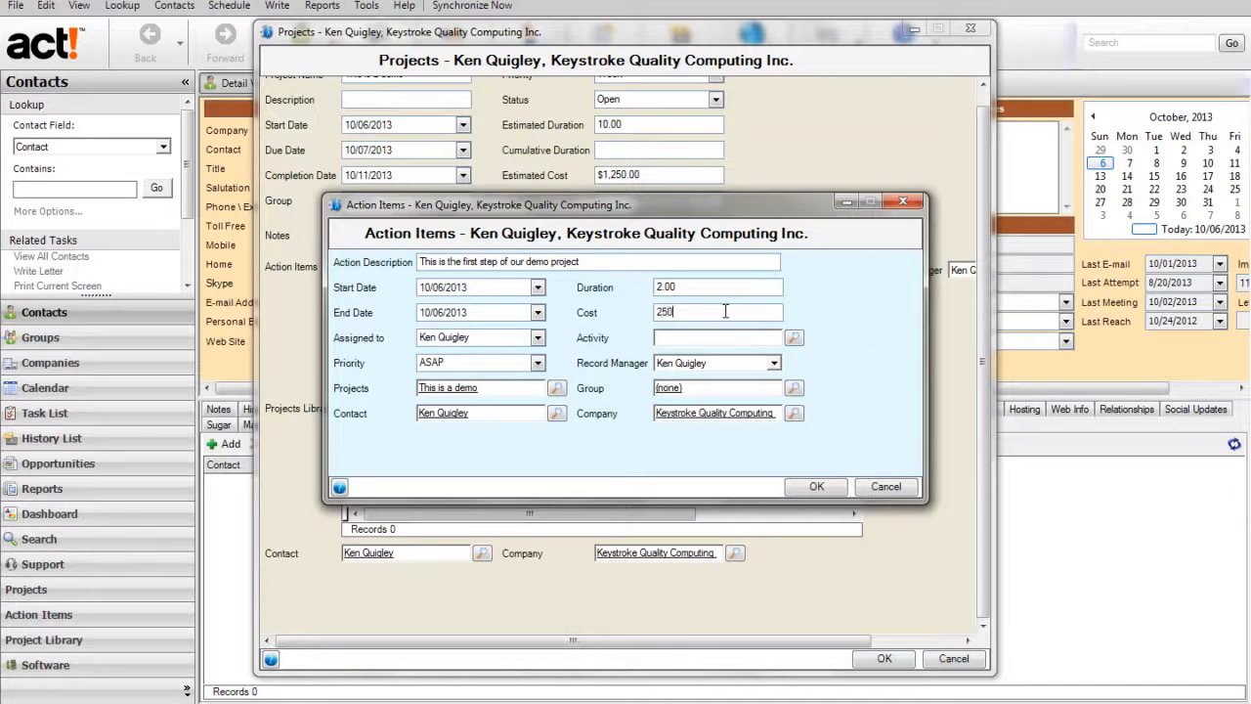
key(Tab)
click(794, 339)
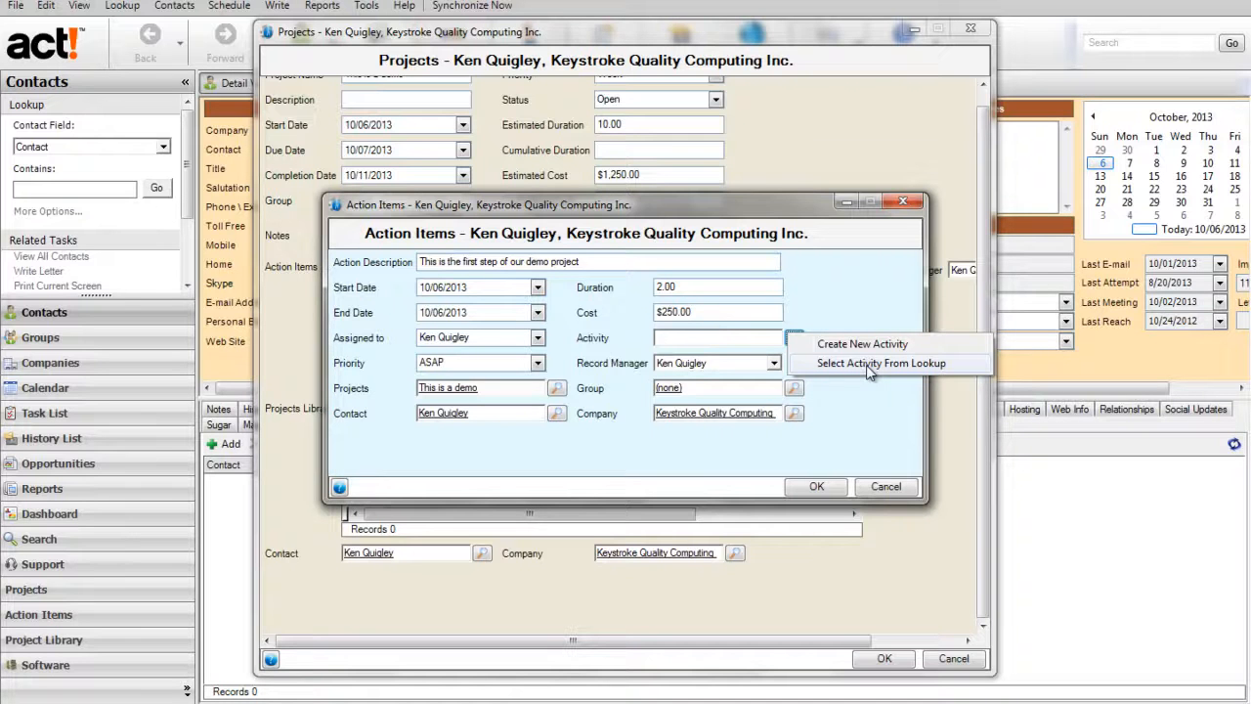
click(850, 305)
click(815, 489)
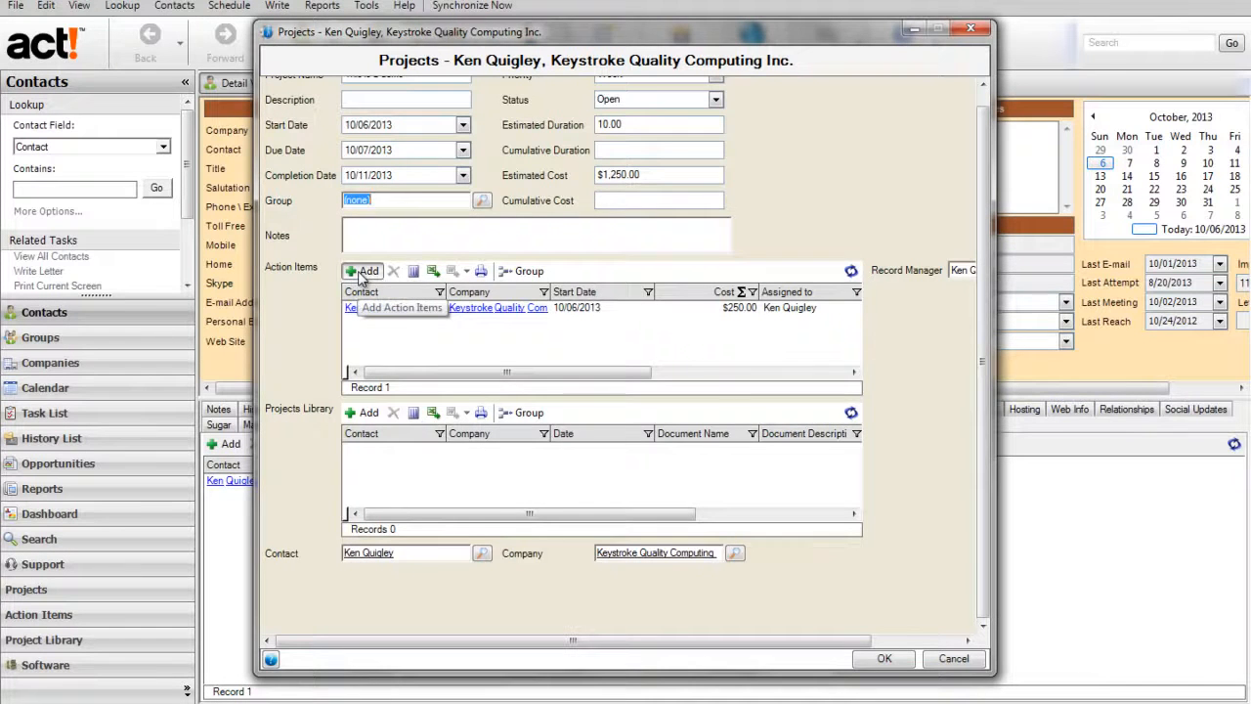
- Add another action item described as "This is the second step in our demo", starting and ending on 10/07/2013
click(361, 272)
click(448, 261)
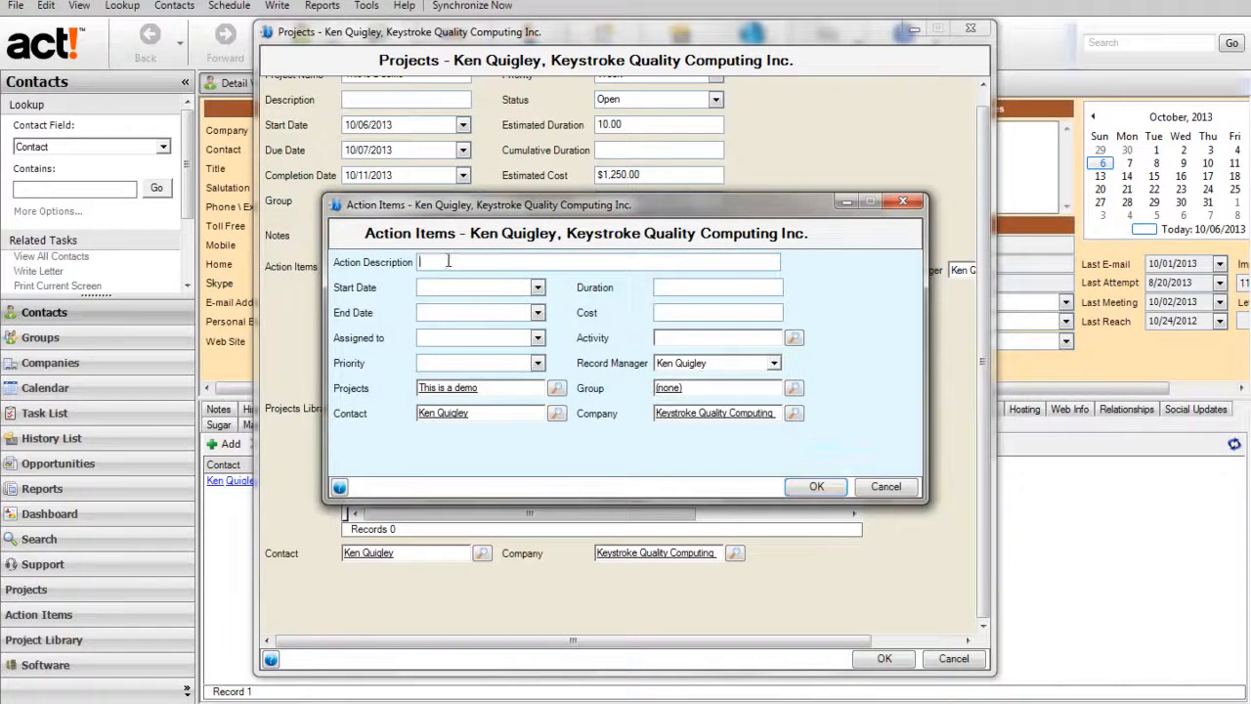
text(This is the second step in our demo)
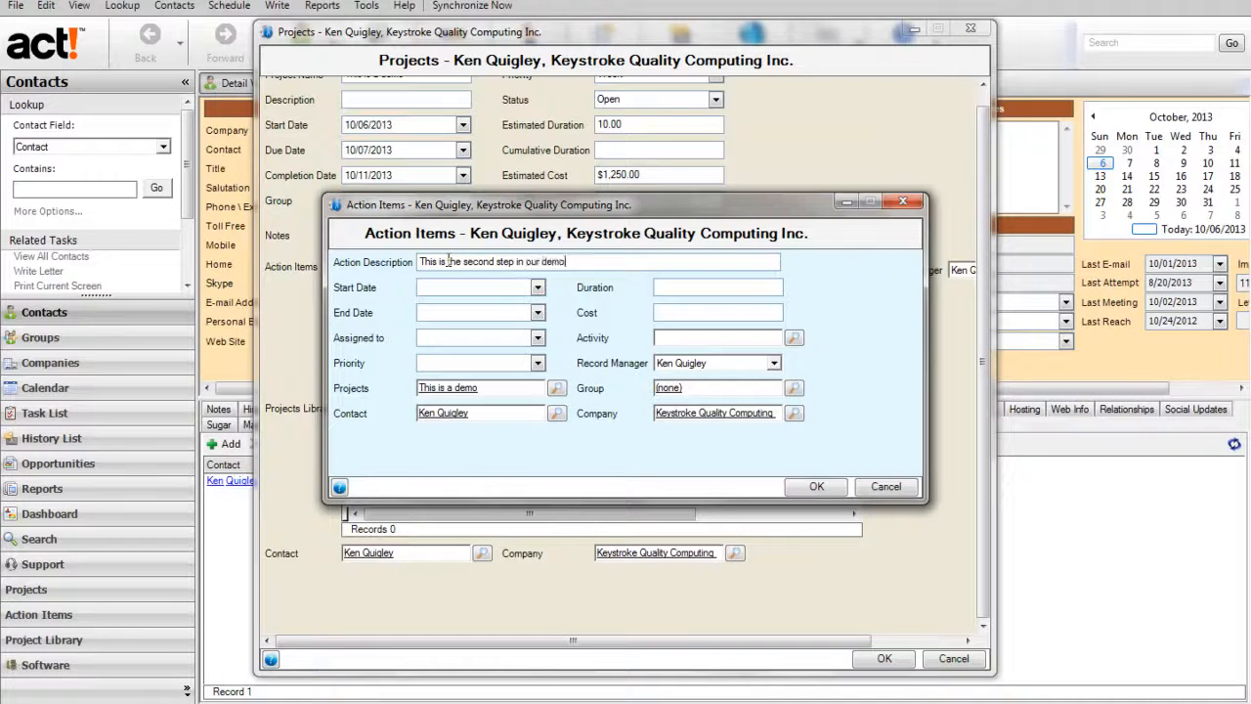
click(538, 287)
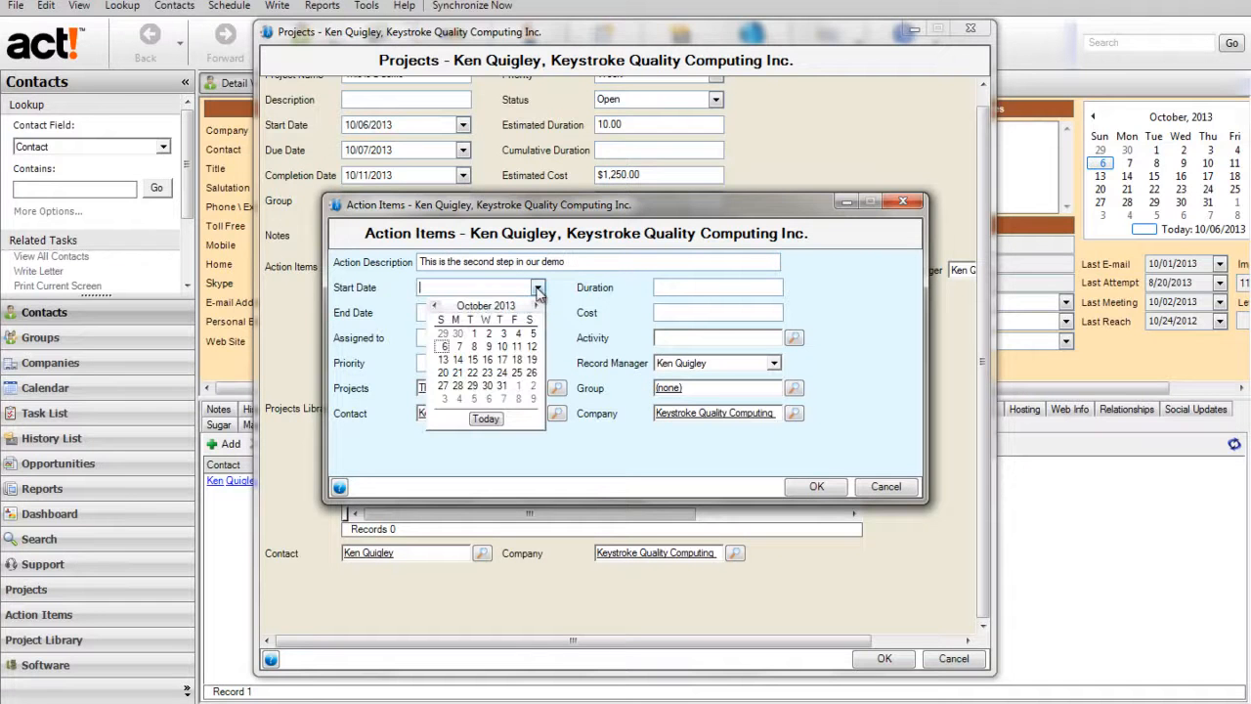
click(474, 353)
click(538, 313)
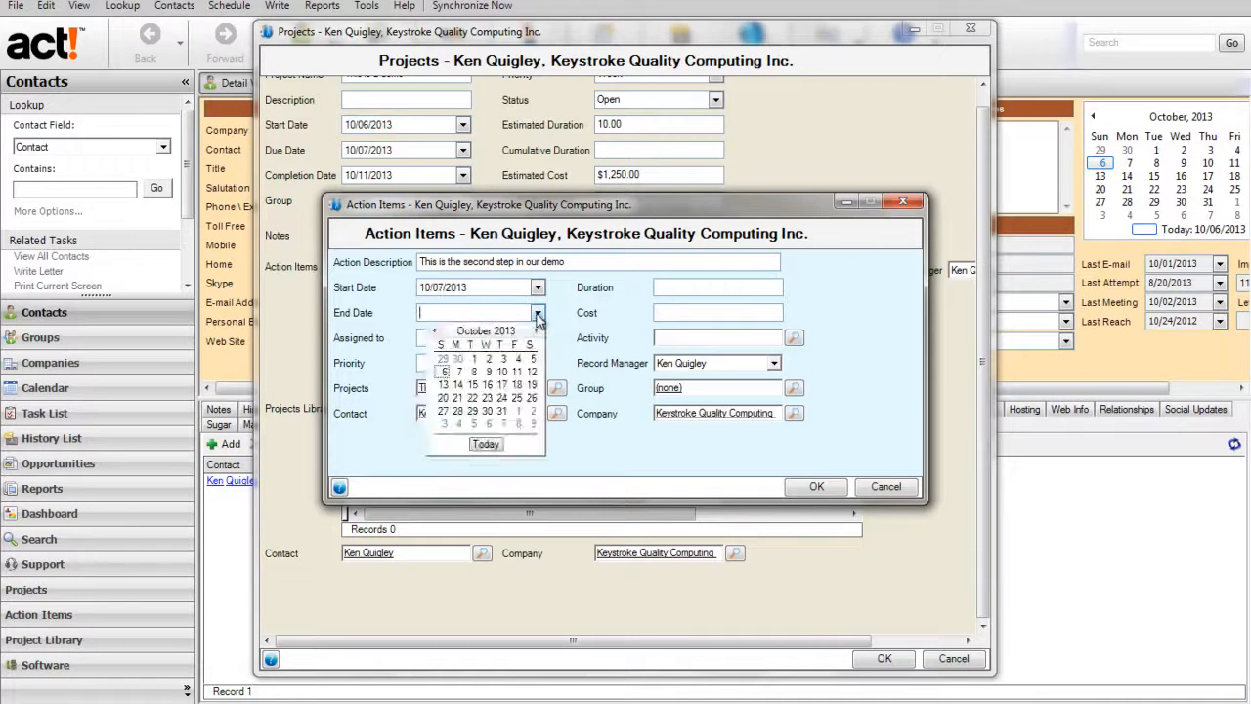
click(460, 375)
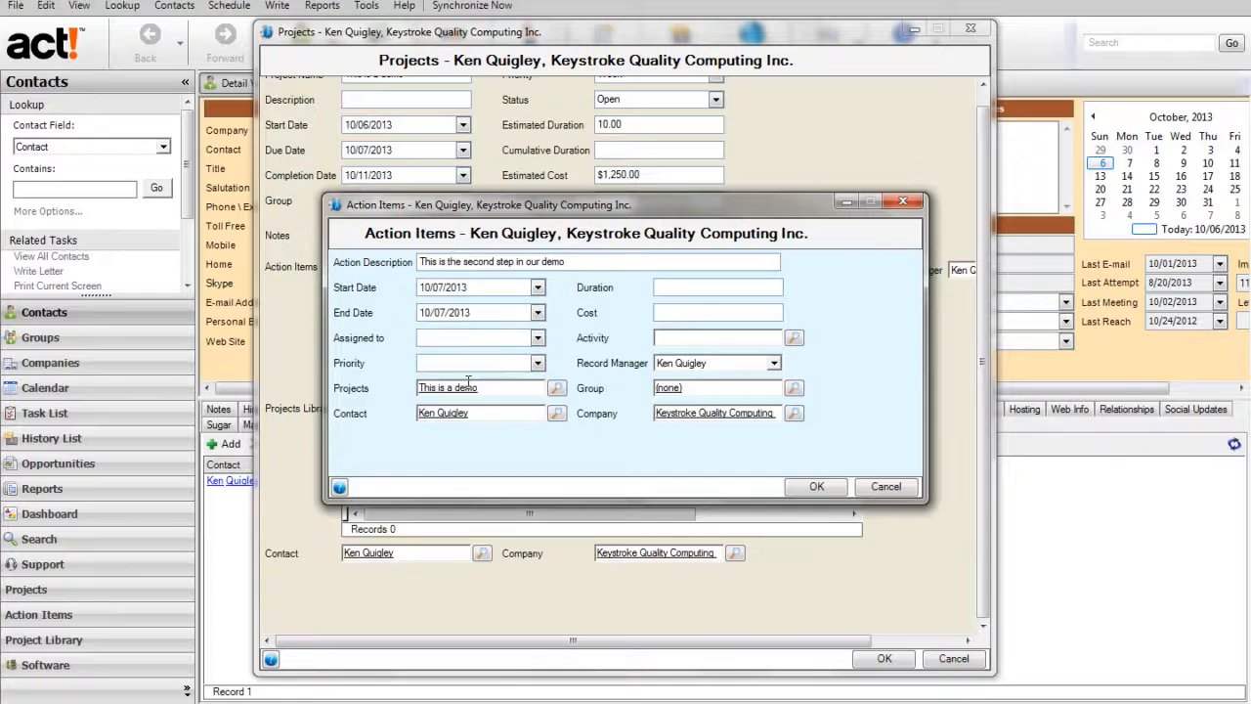
- Assign the second action item to its record manager and set its priority to Week
click(537, 338)
click(455, 389)
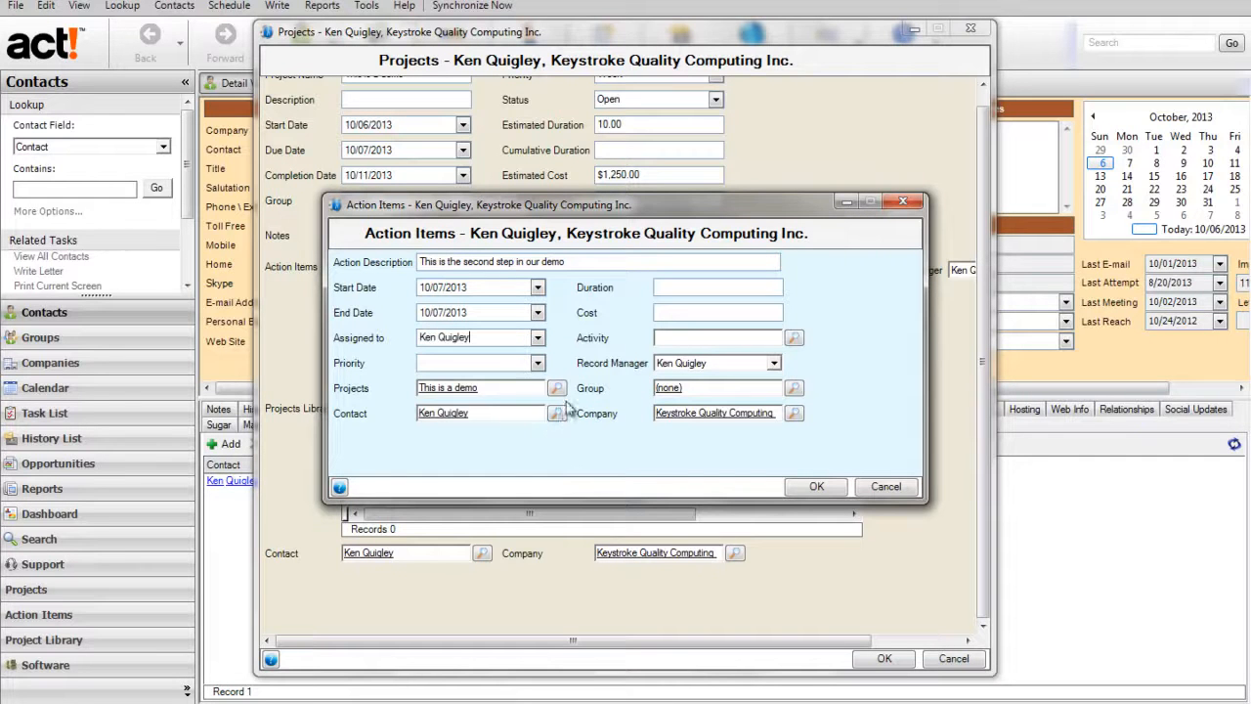
click(538, 363)
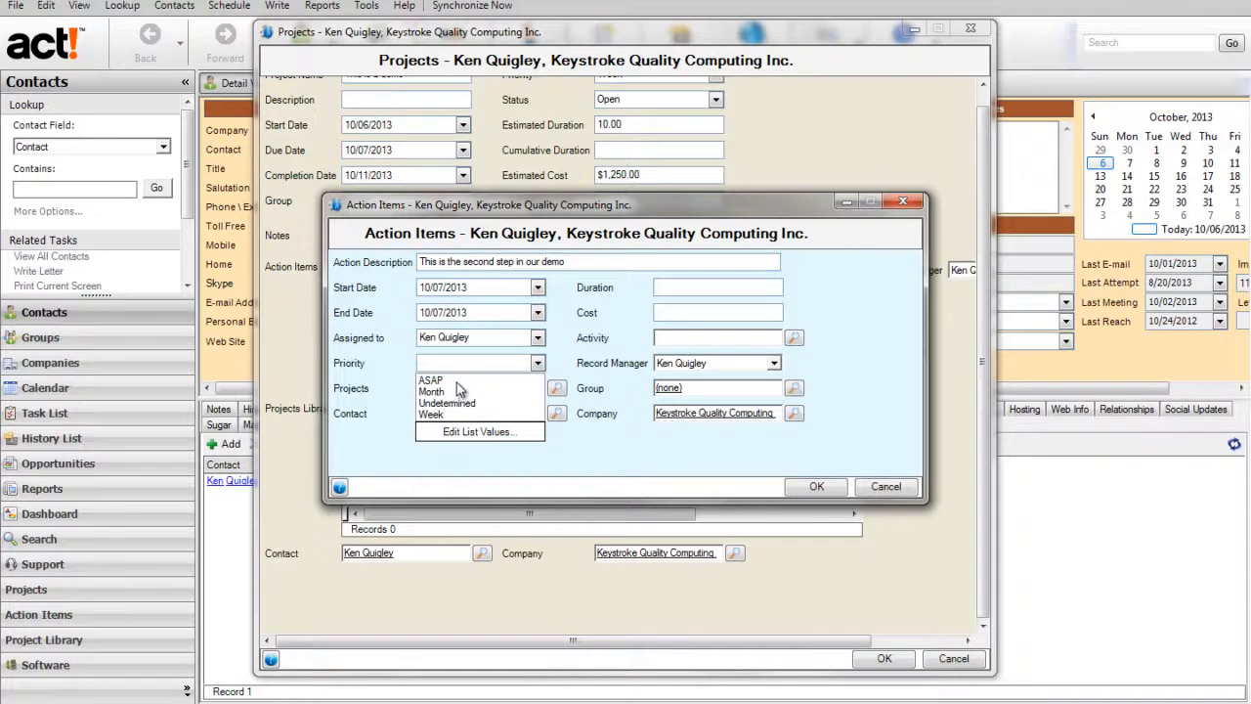
click(449, 414)
- Enter a duration and a cost of $375 for the second action item and save it
click(675, 290)
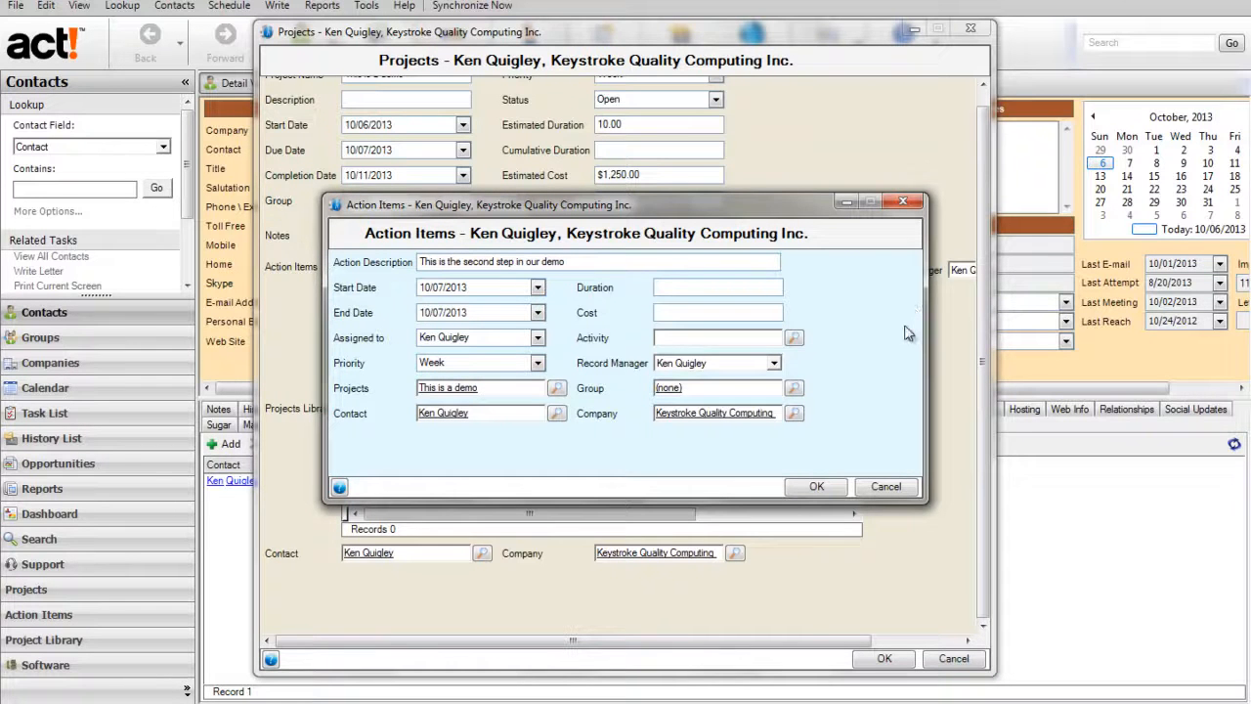
key(Tab)
key(Tab)
click(818, 486)
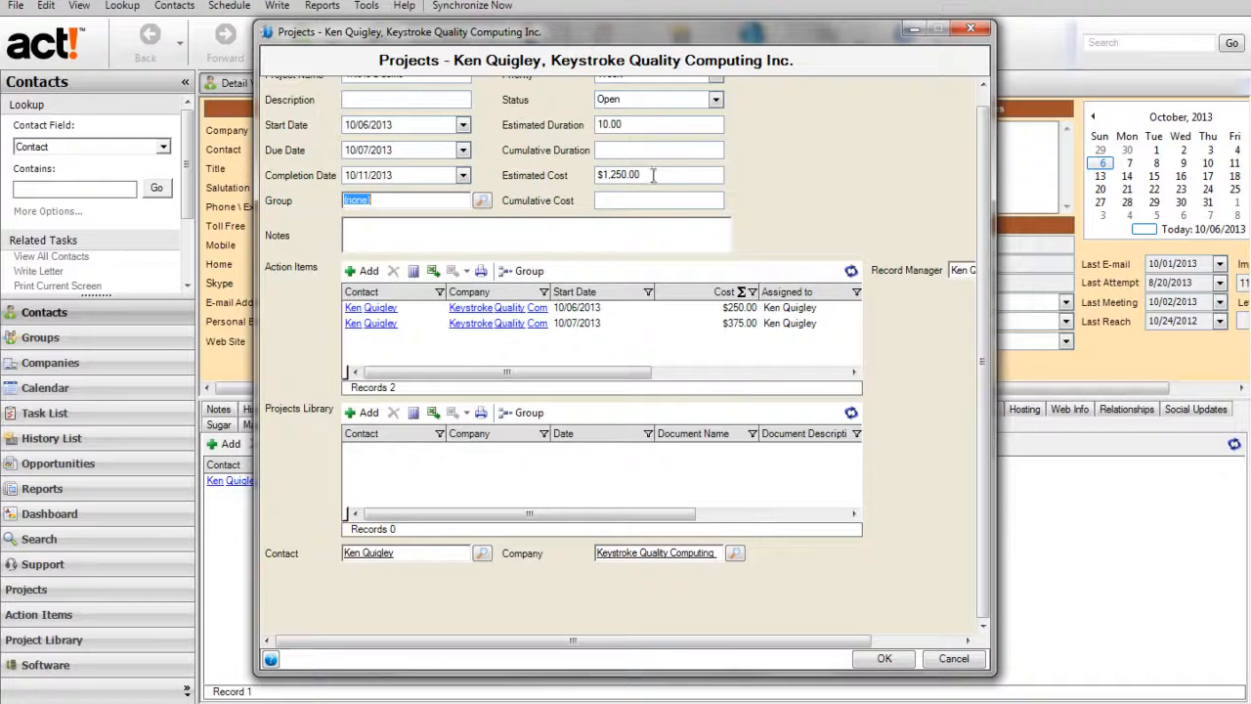
- Save the "This is a demo" project with its two action items and return to the contact's project list
click(656, 125)
key(Tab)
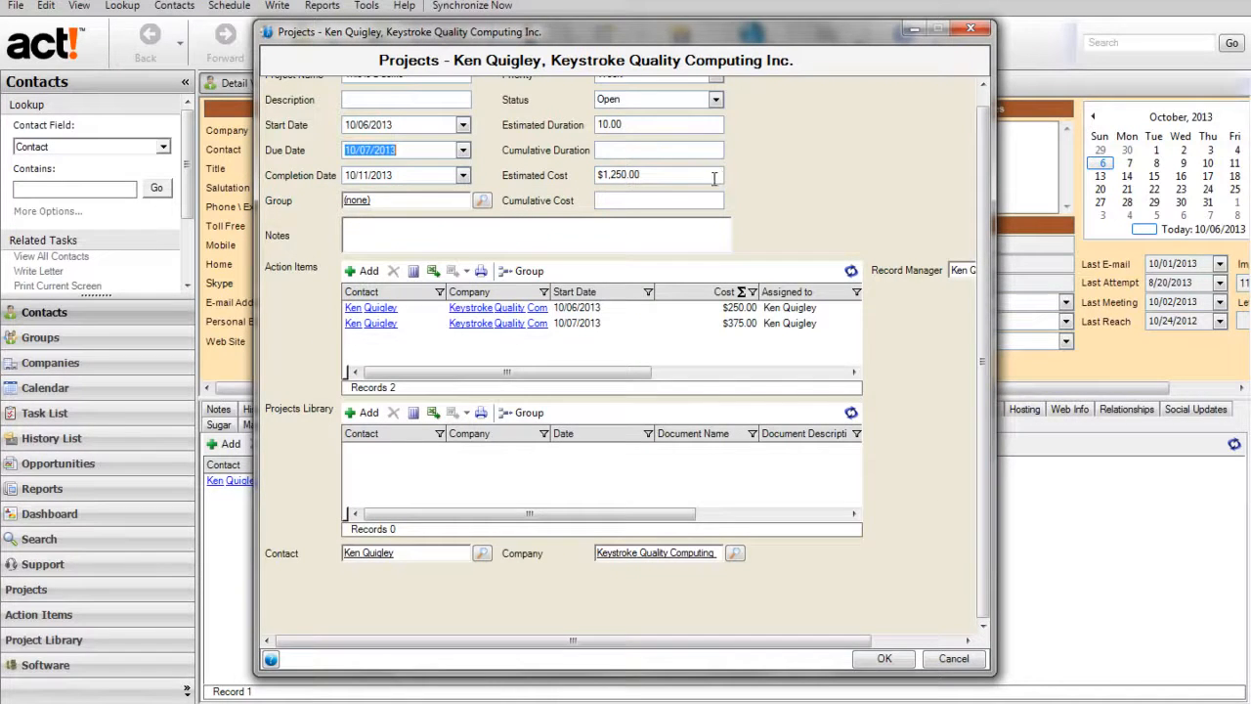
key(Tab)
click(884, 661)
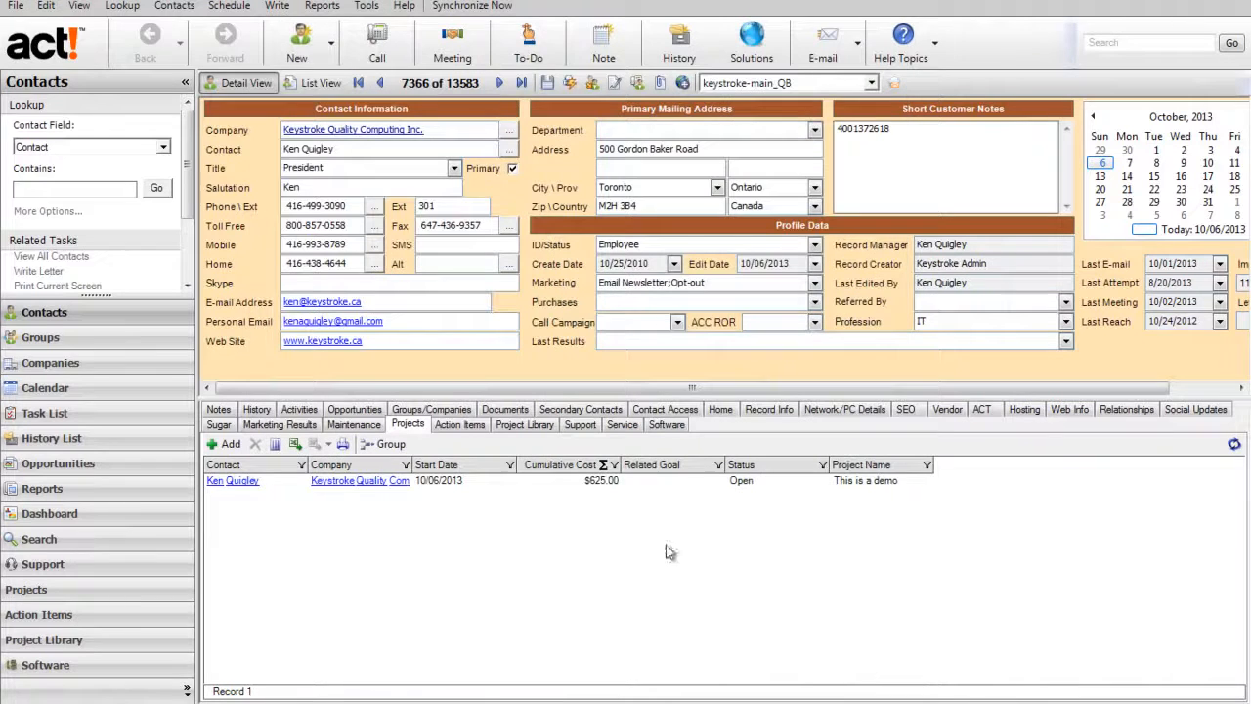
- Open the "This is a demo" project to check its cumulative duration and cost against the estimates, and close it
click(507, 479)
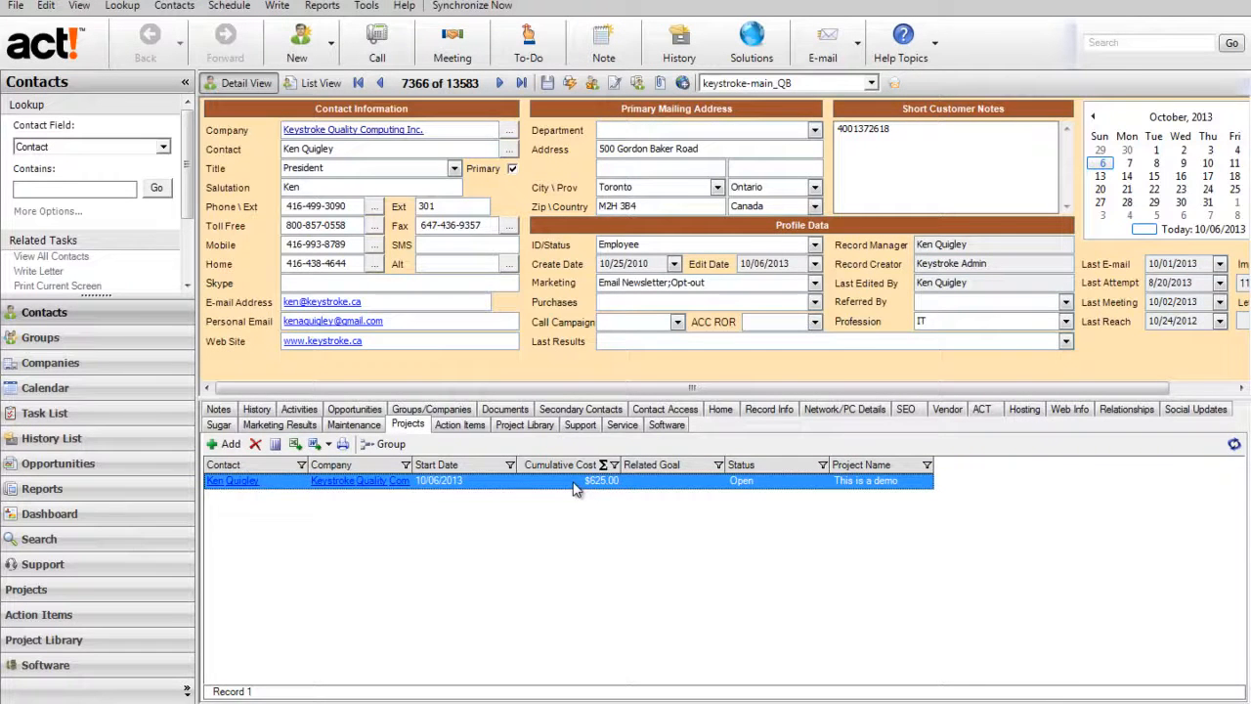
double_click(574, 491)
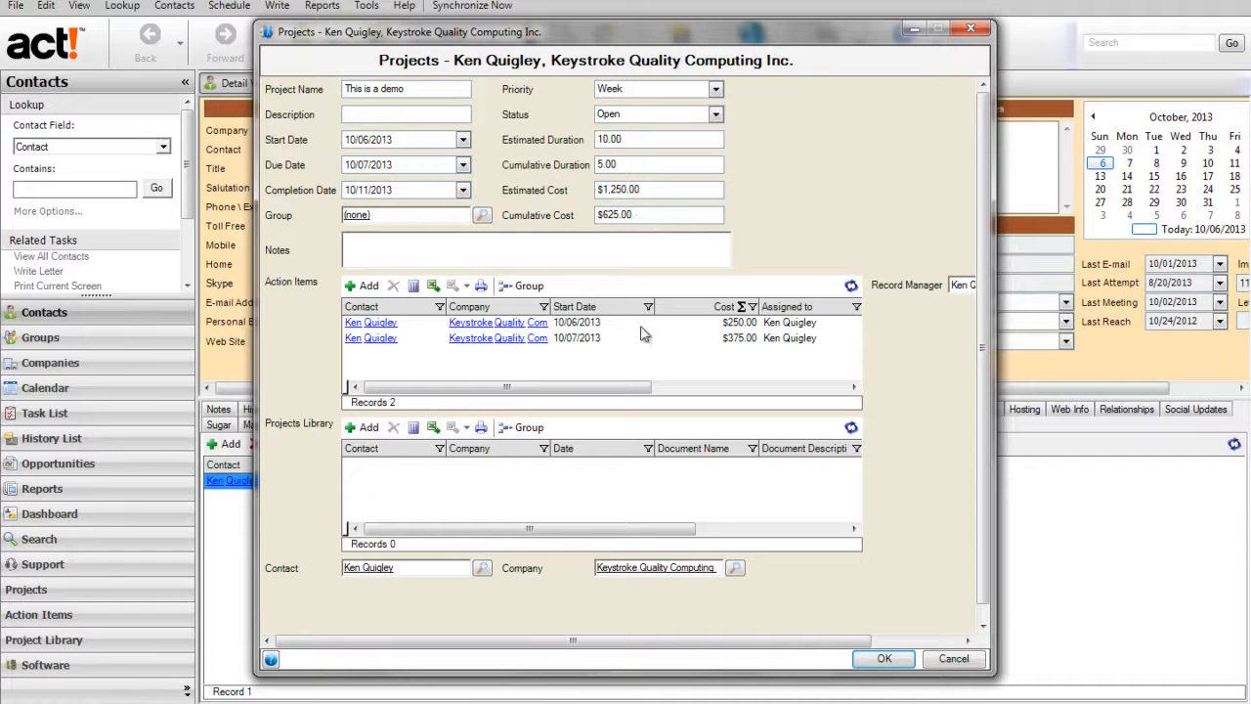
click(884, 660)
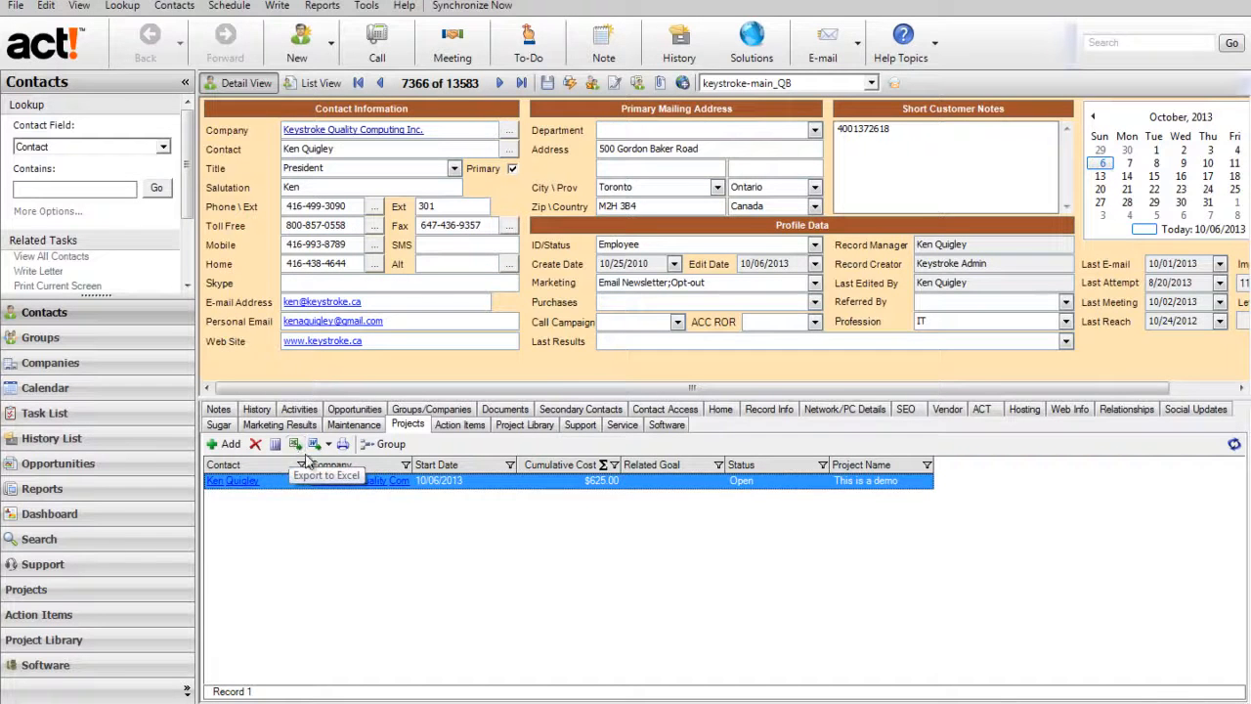
- Examine the actions available for the "This is a demo" project in the list and reopen its record
right_click(482, 486)
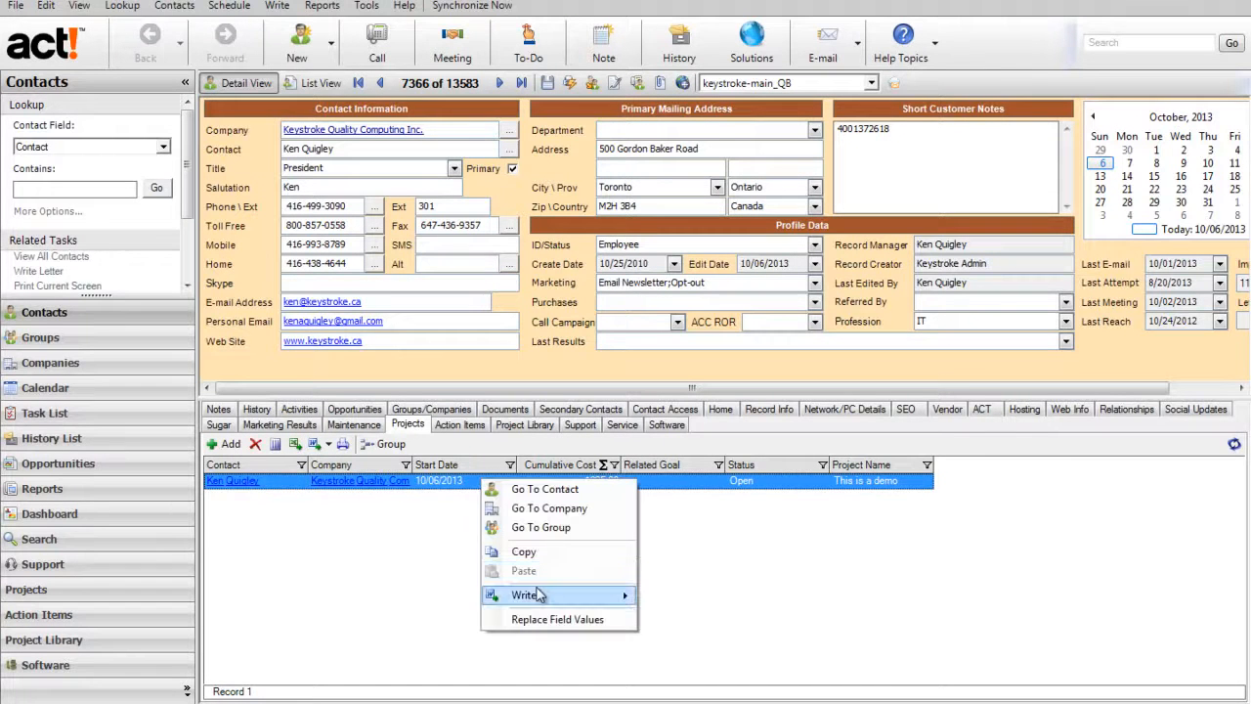
mouse_move(541, 598)
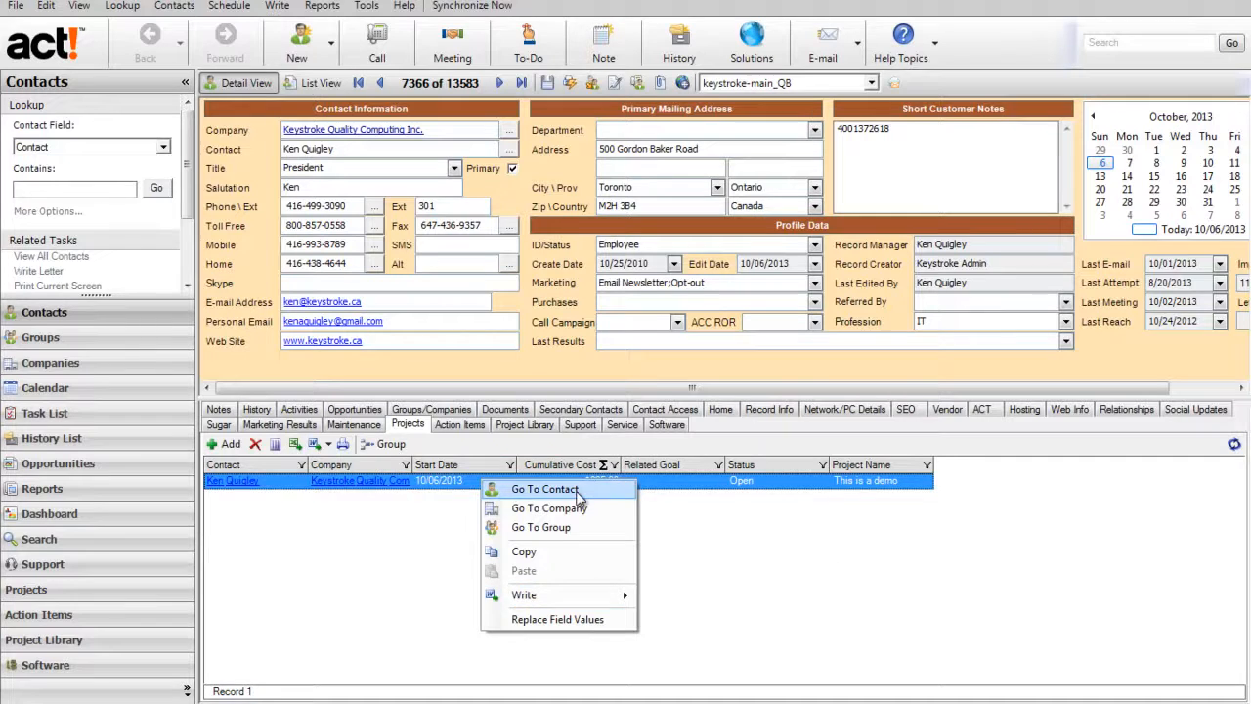
click(772, 555)
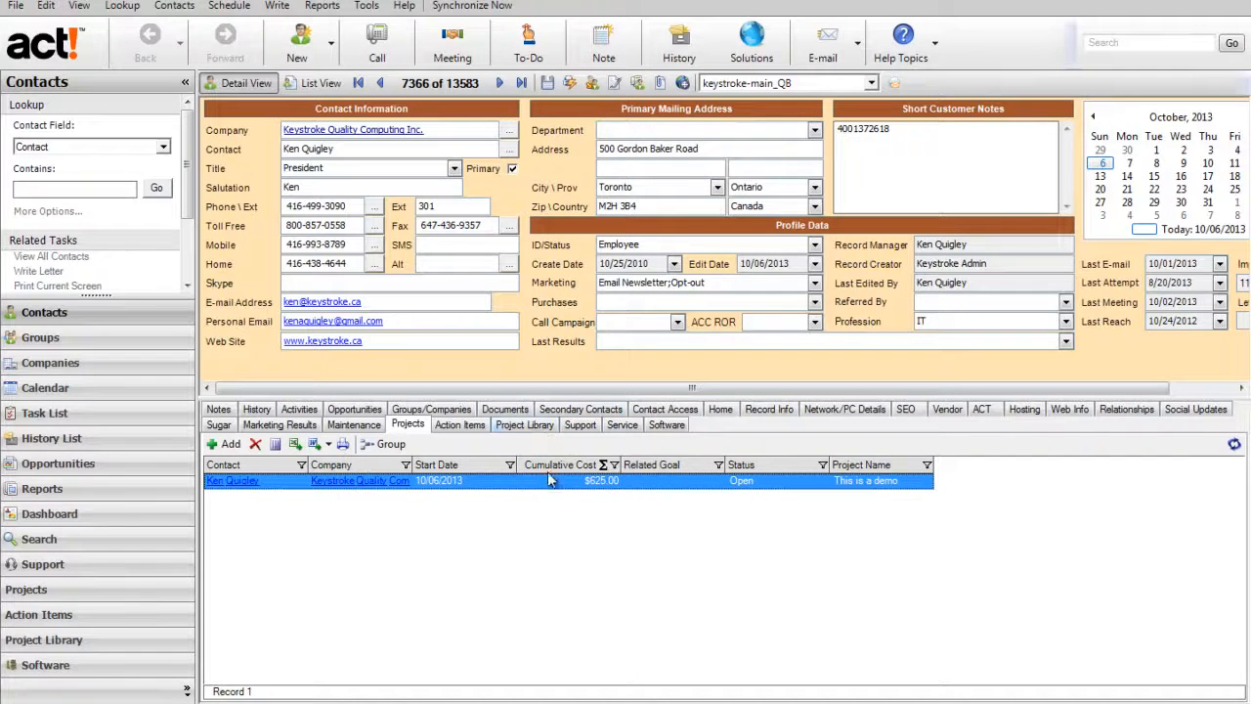
double_click(469, 489)
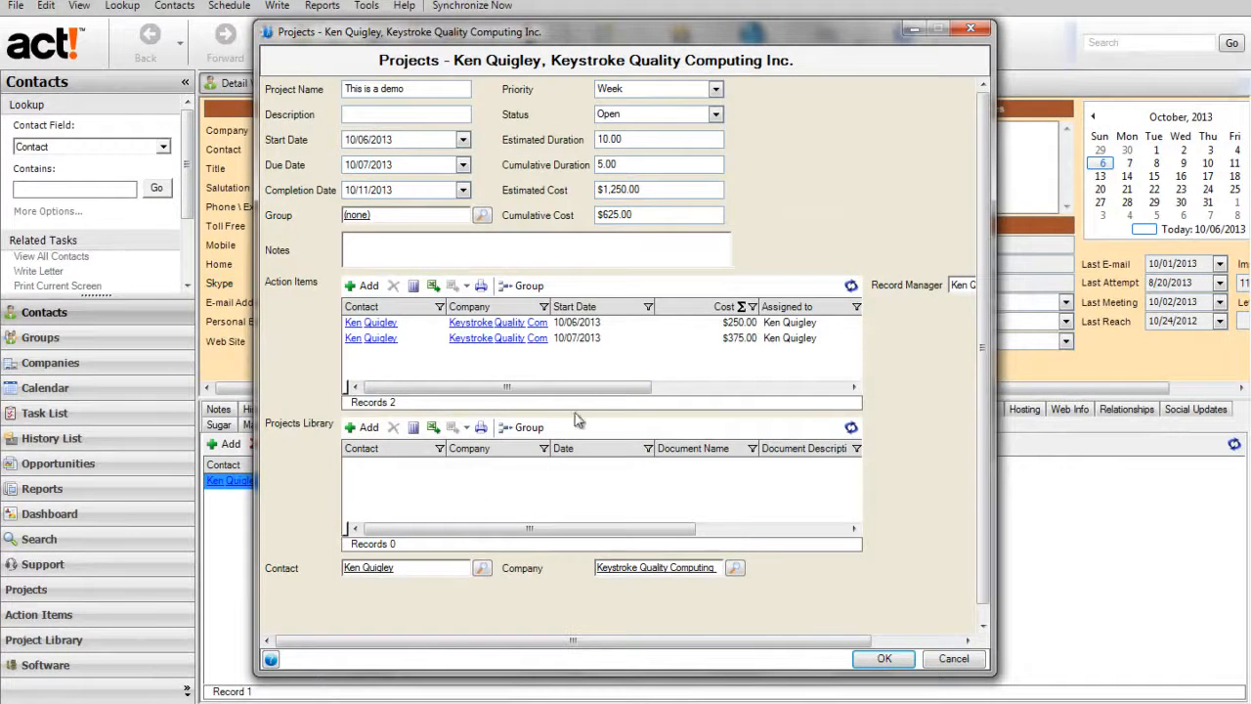
- Add a document to the project's library named "This is a demo", dated 10/07/2013, with the description "Demo document"
click(366, 430)
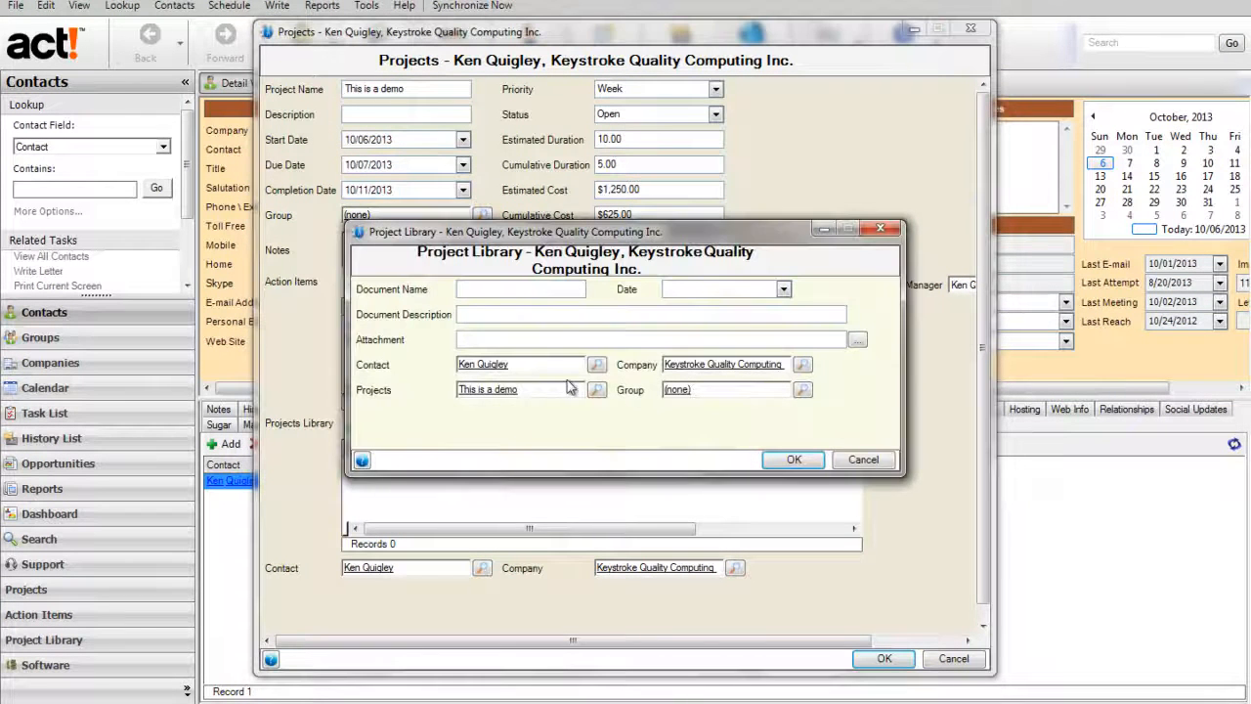
click(492, 288)
text(This is a demo)
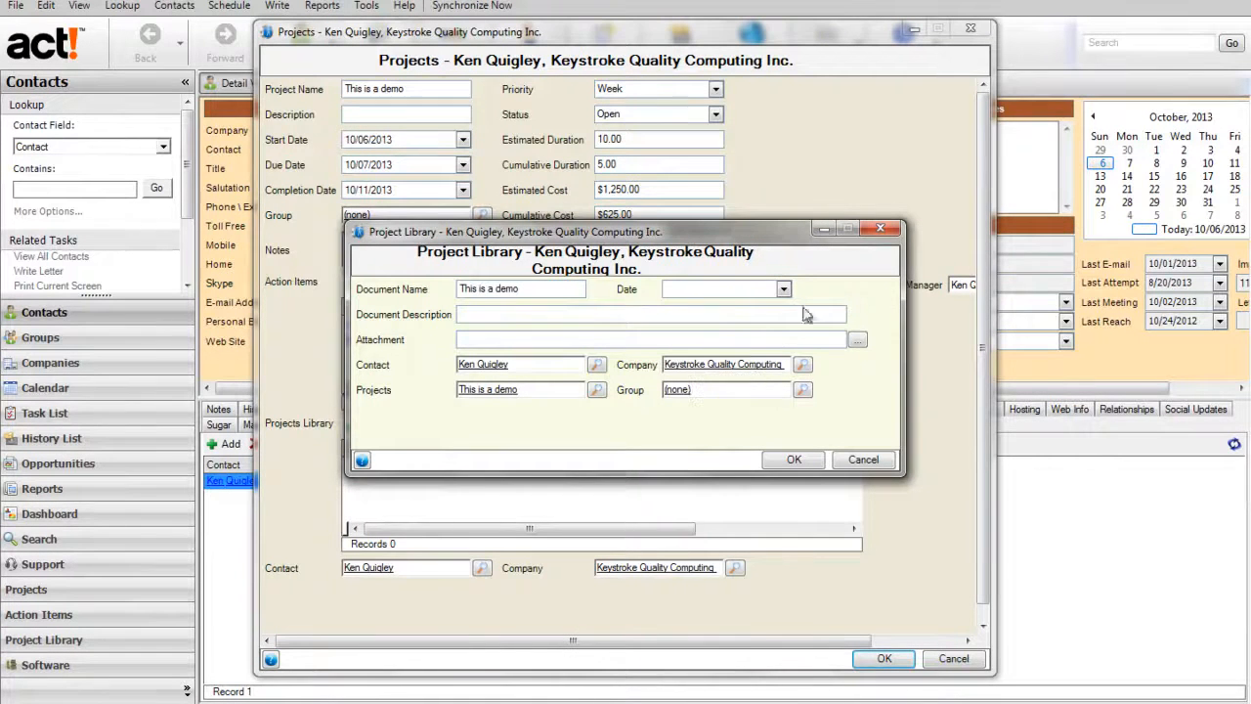
click(783, 288)
click(706, 349)
click(550, 313)
text(D)
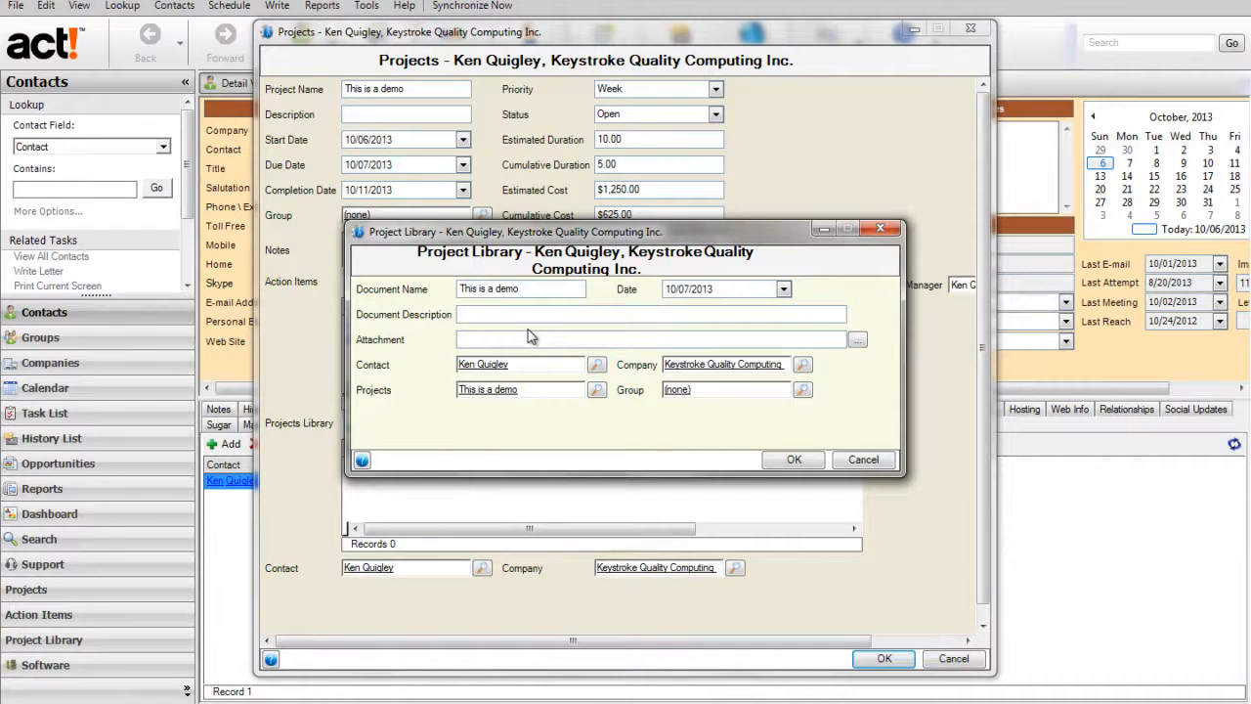
text(emo document)
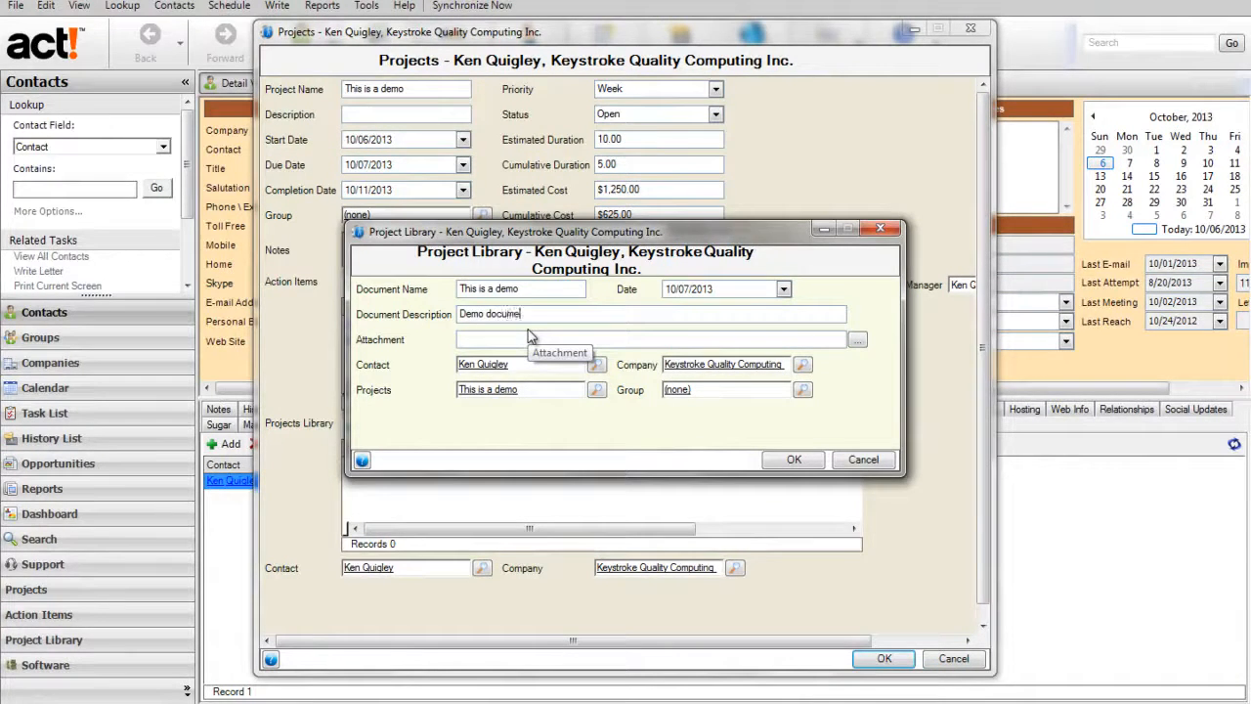
- Attach the first "01 Initial Communication" template from the Templates folder to the document, and save both the library entry and the project
click(857, 340)
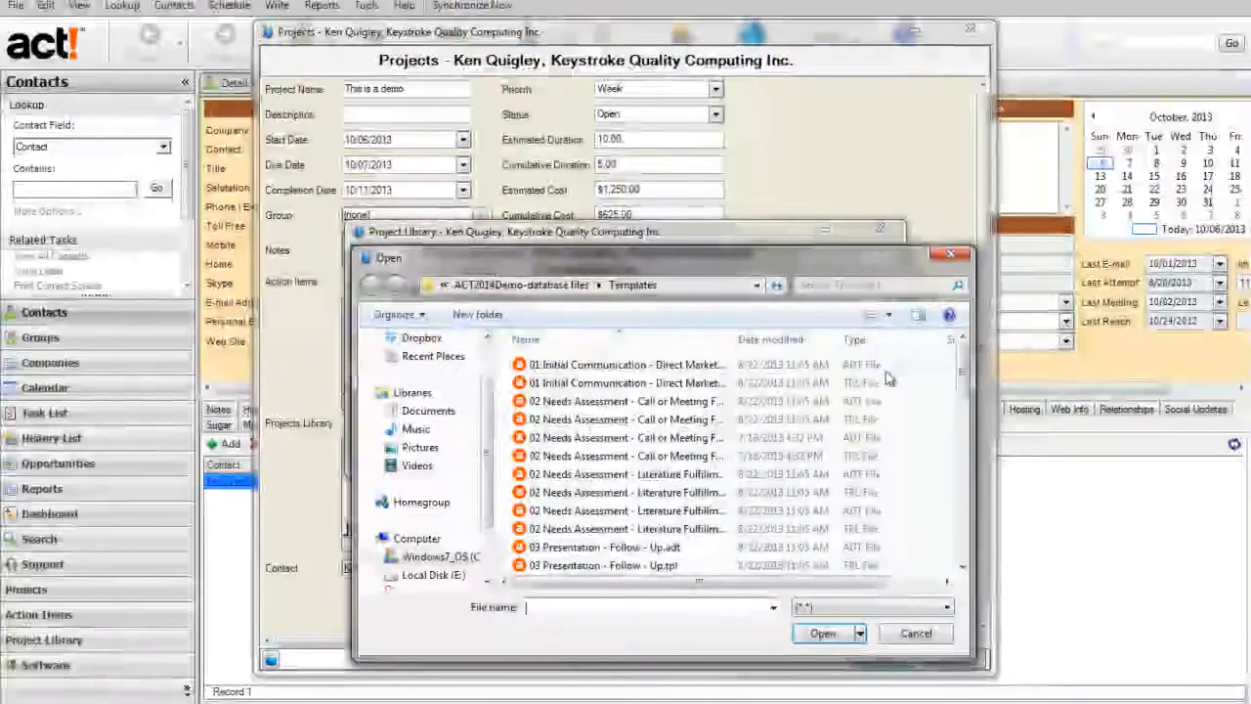
double_click(620, 365)
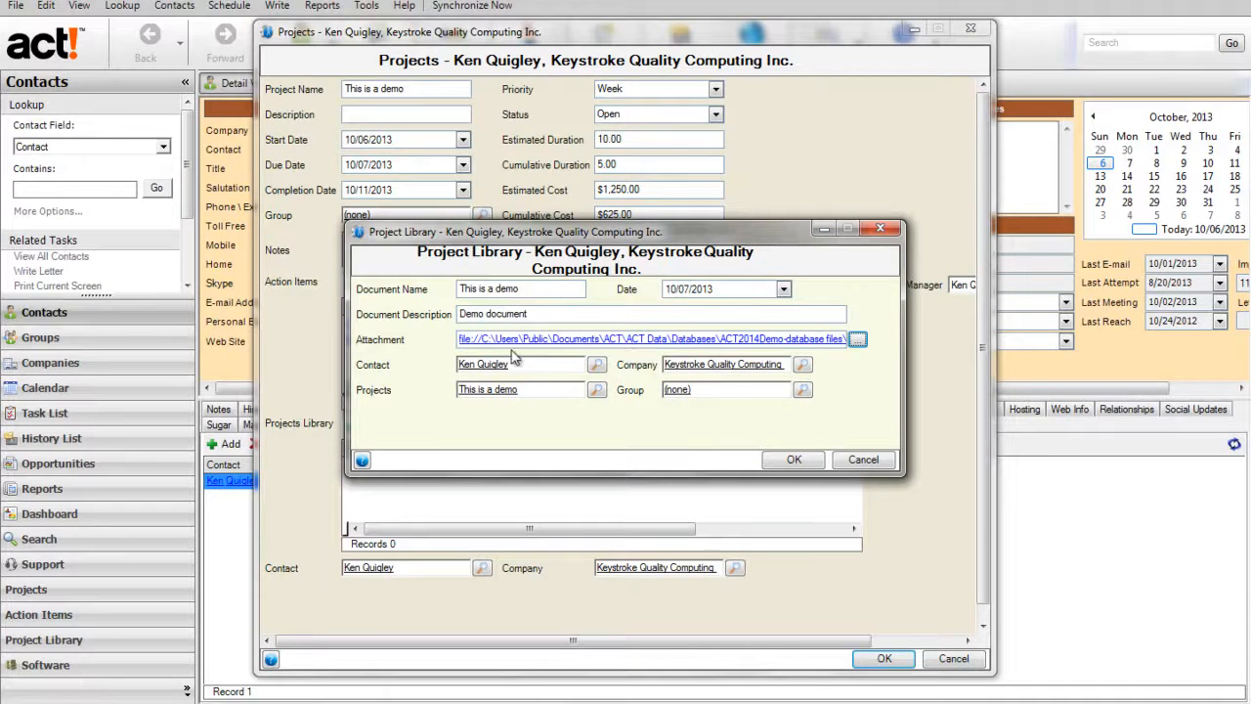
click(793, 462)
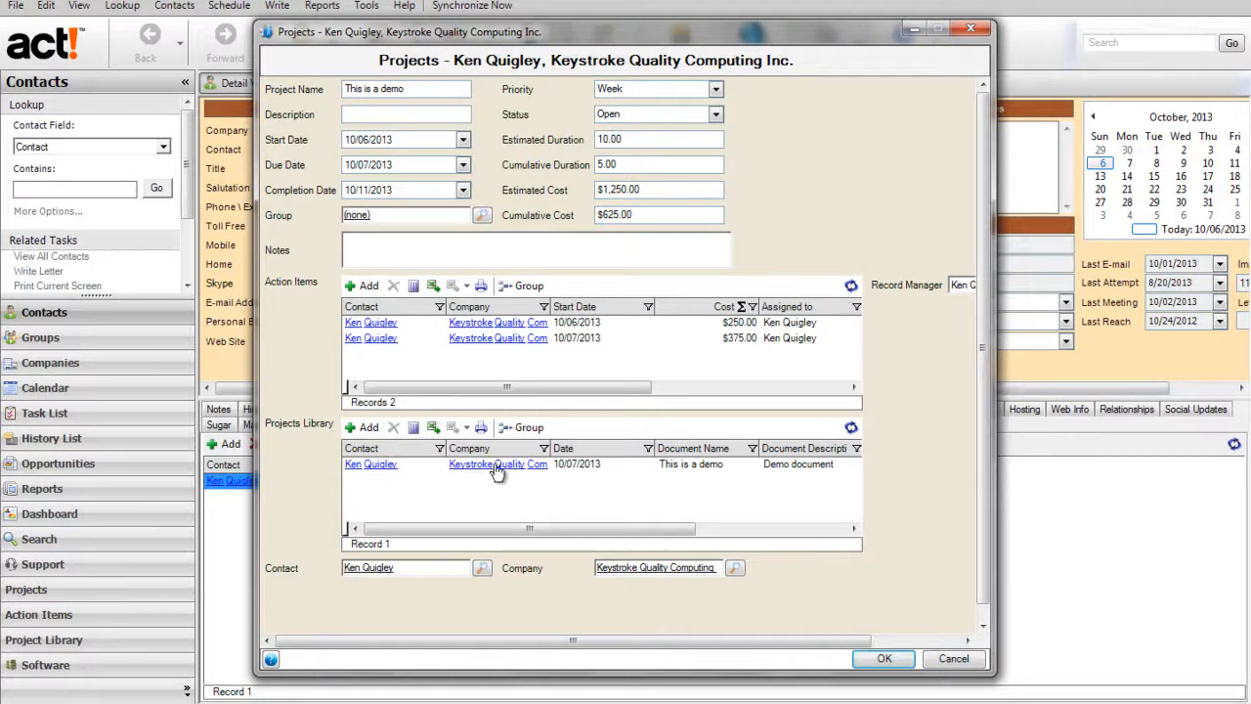
click(661, 467)
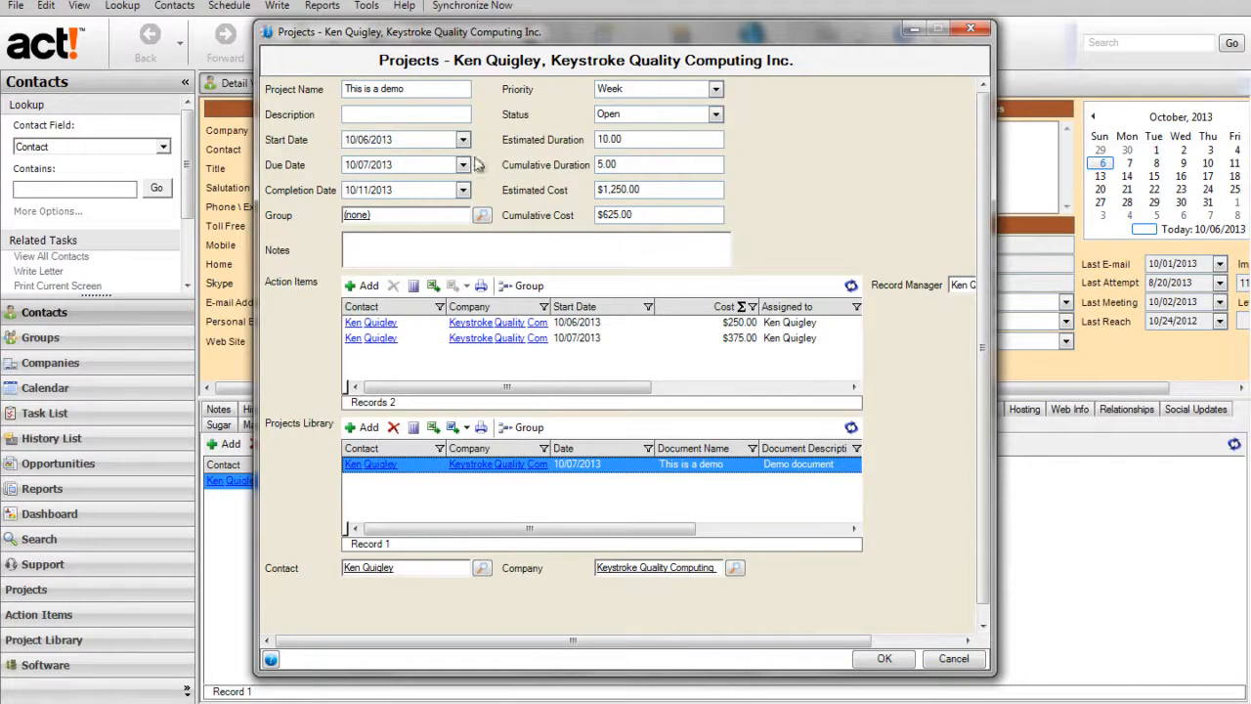
click(885, 660)
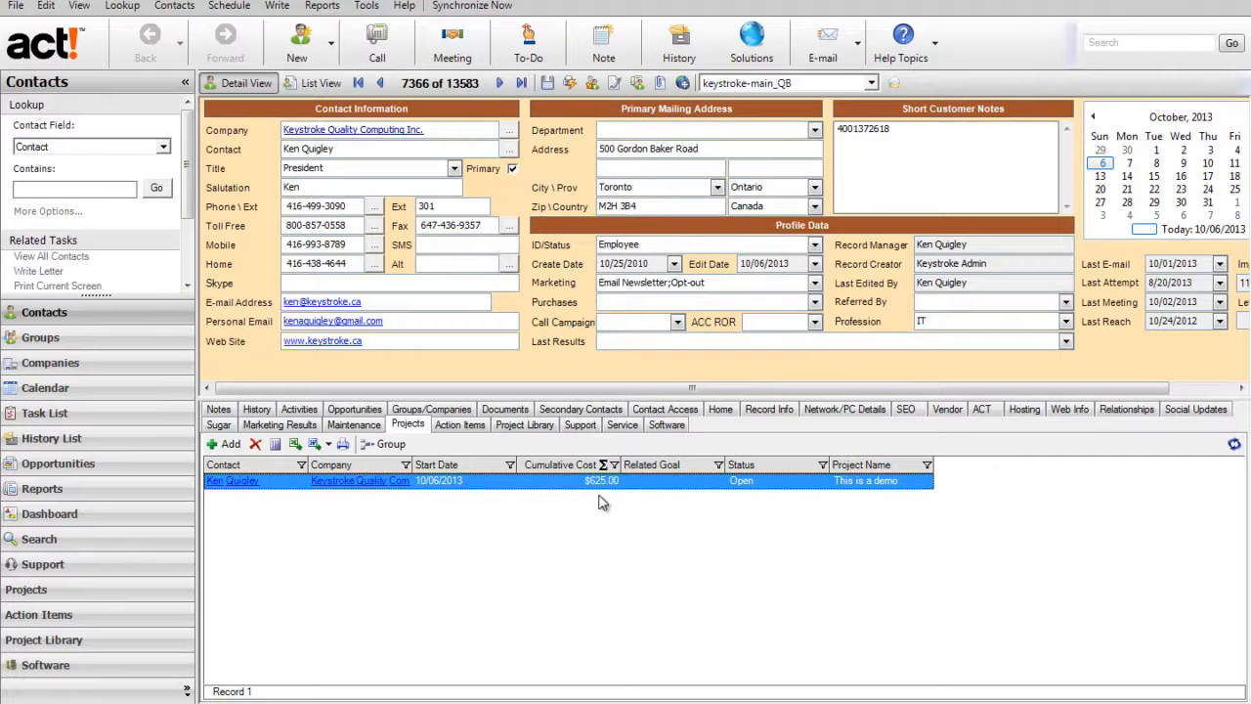
- Group the contact's project list by Status, and expand and collapse the Open group to review the projects in it
click(398, 448)
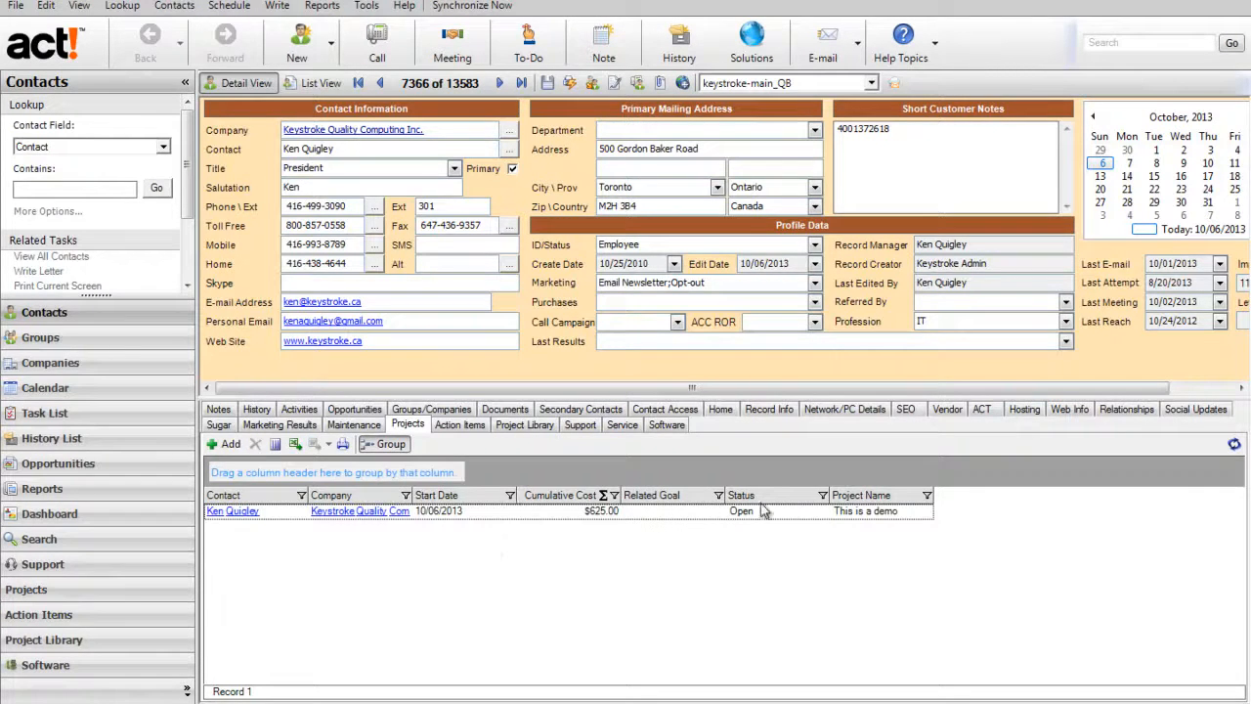
drag(766, 502, 291, 467)
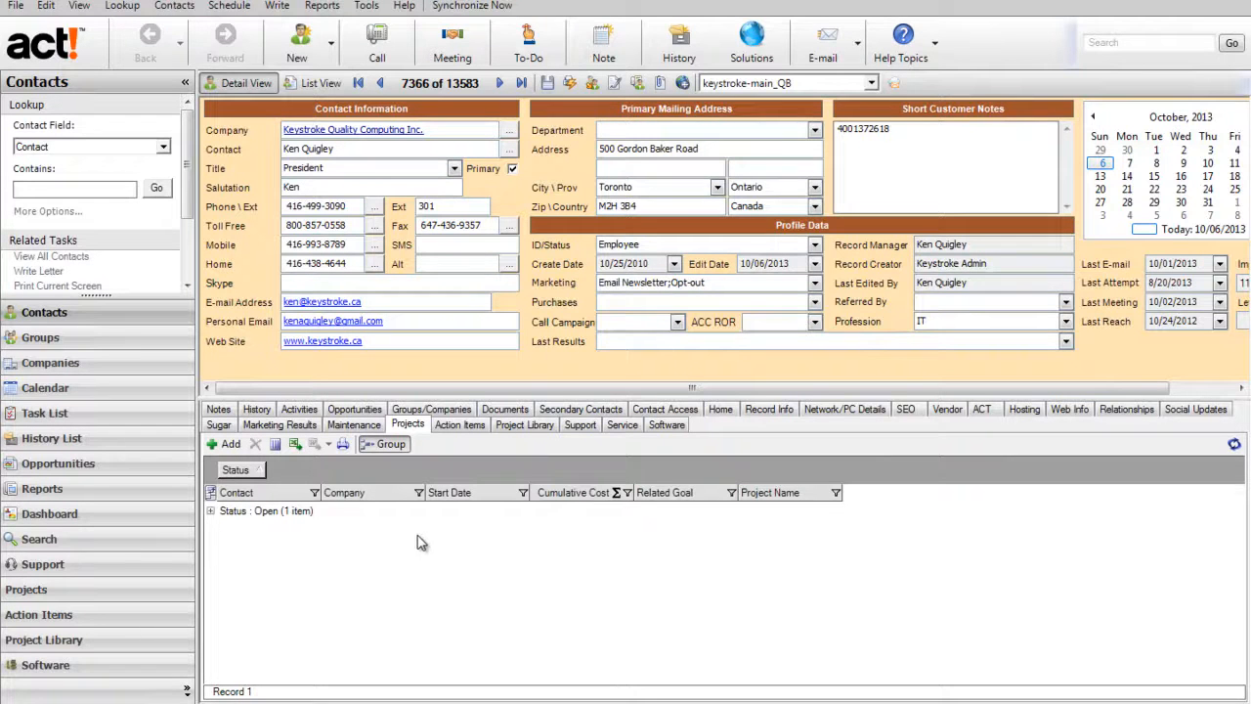
click(210, 511)
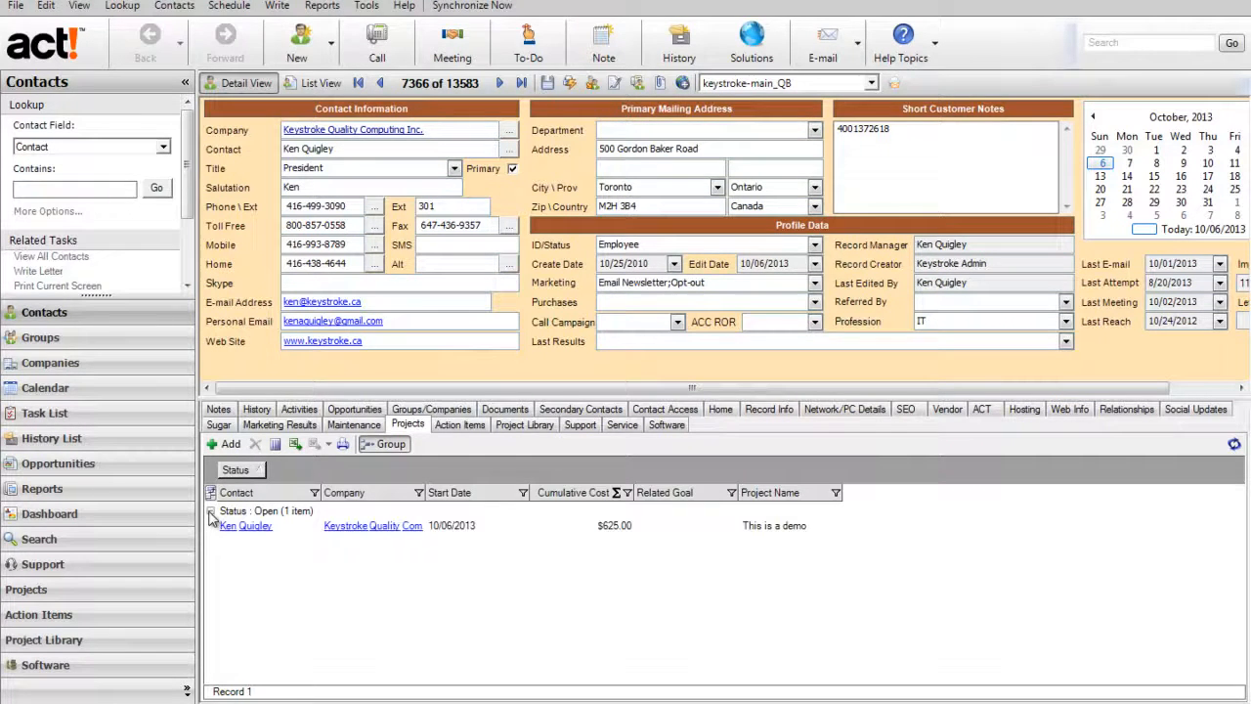
click(210, 512)
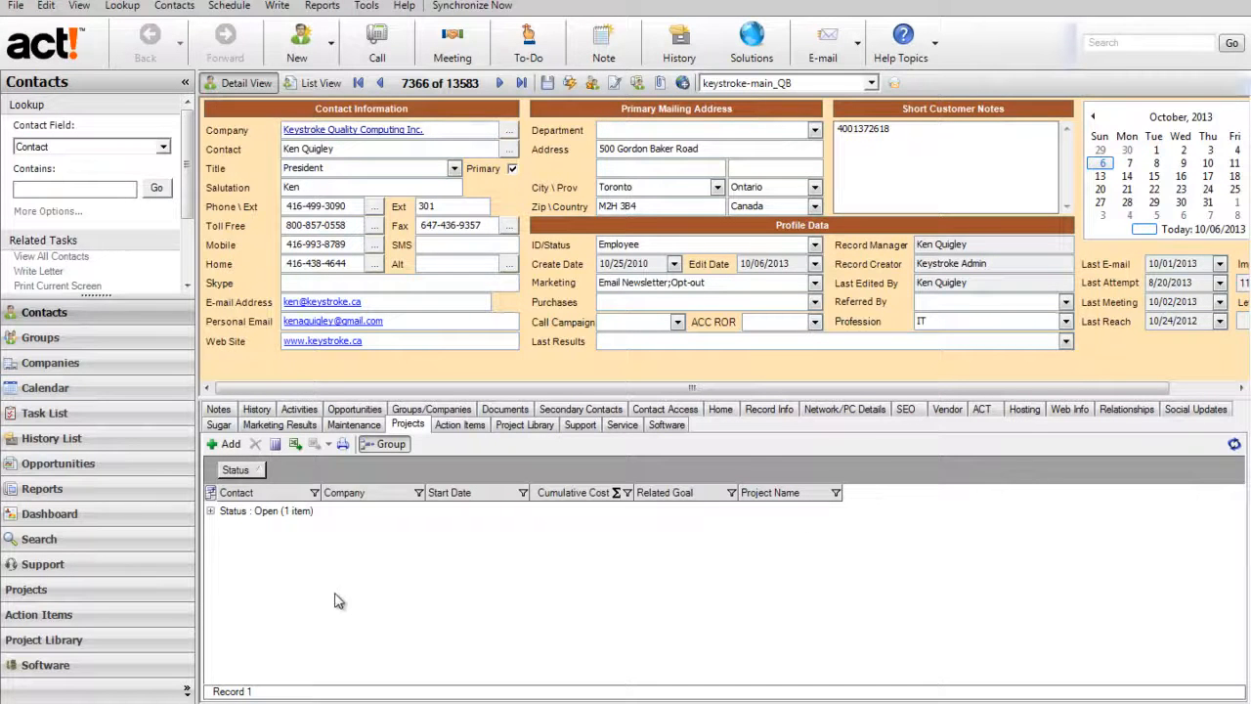
click(211, 512)
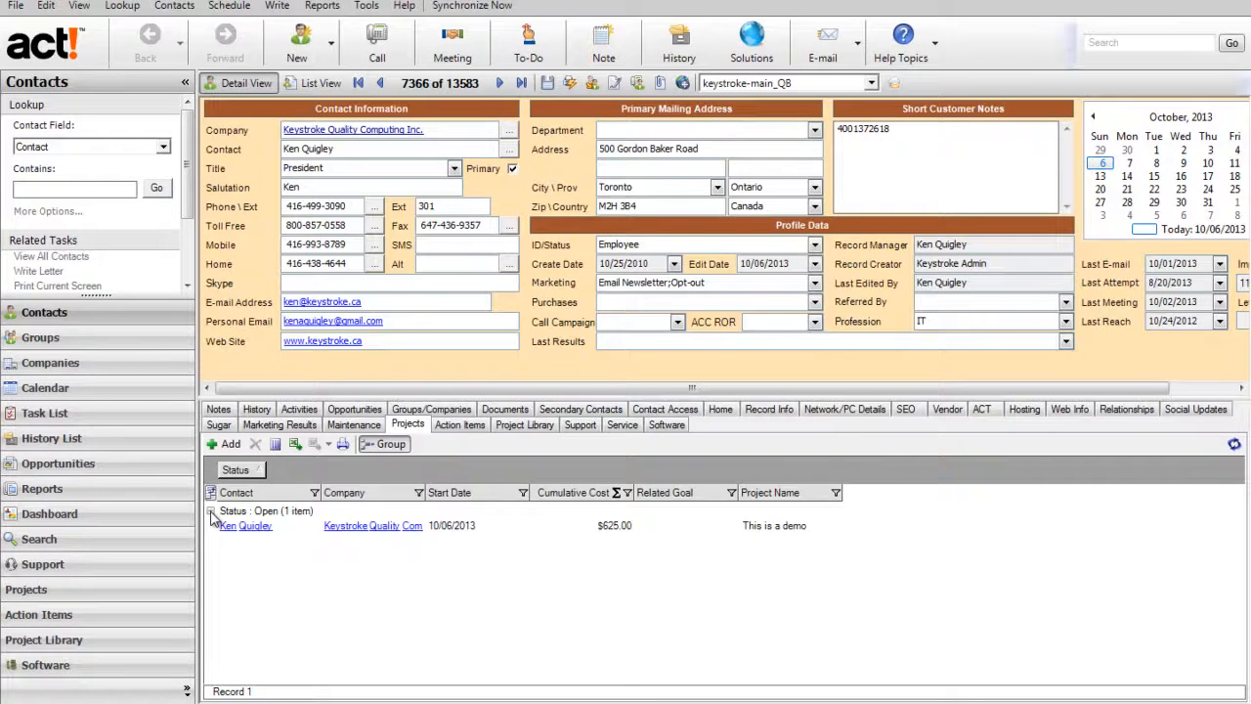
click(211, 512)
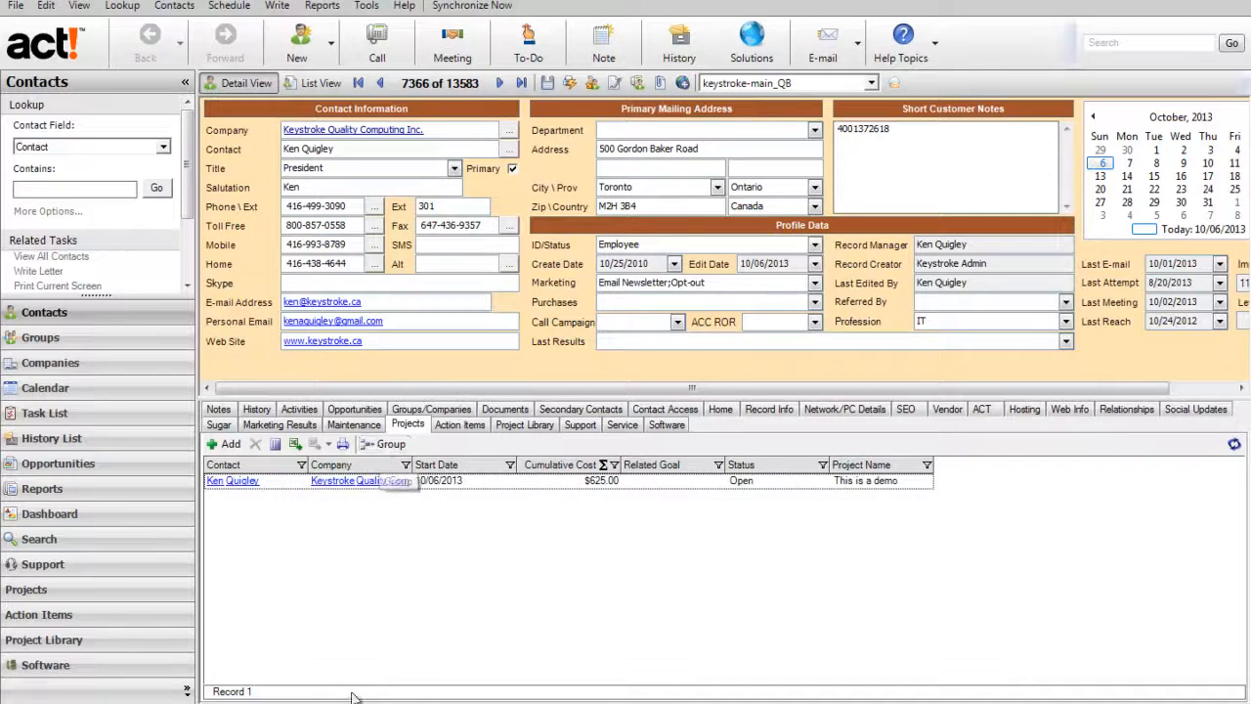